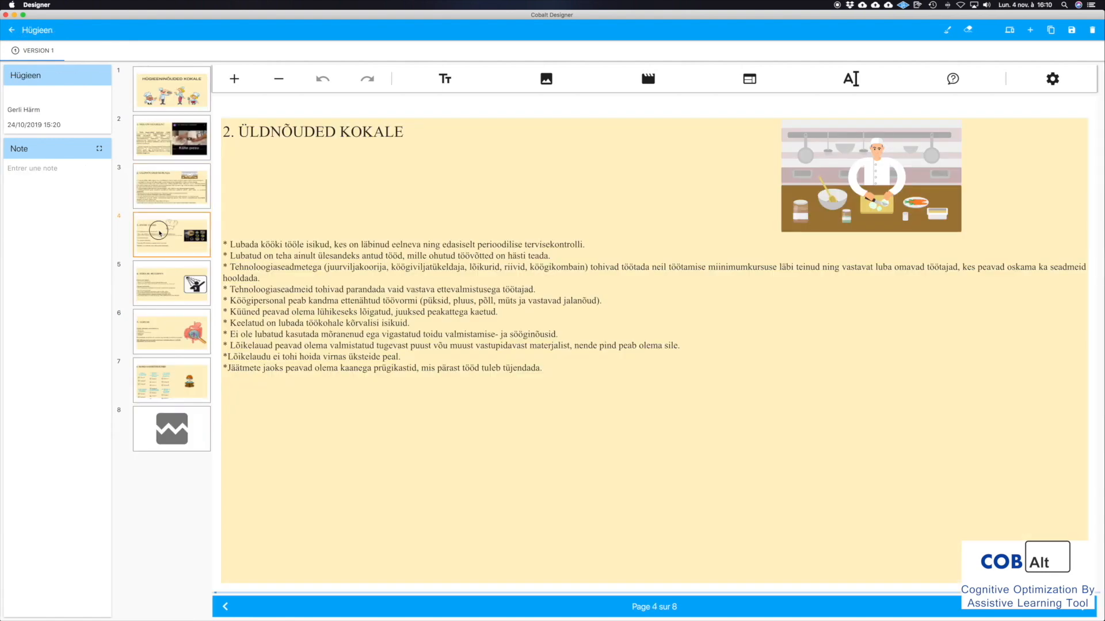
# Step: Look through pages of the example subjects Hügieen, Copy and Paste Workbook Spectacular, The fried egg and Les mollusques
pyautogui.click(160, 233)
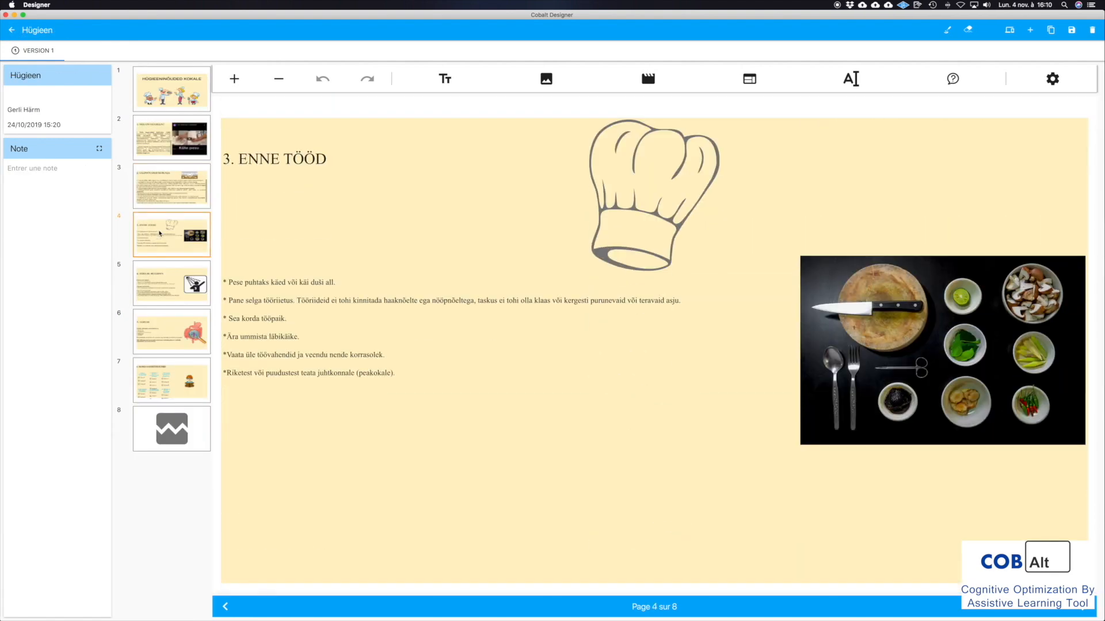
pyautogui.click(162, 280)
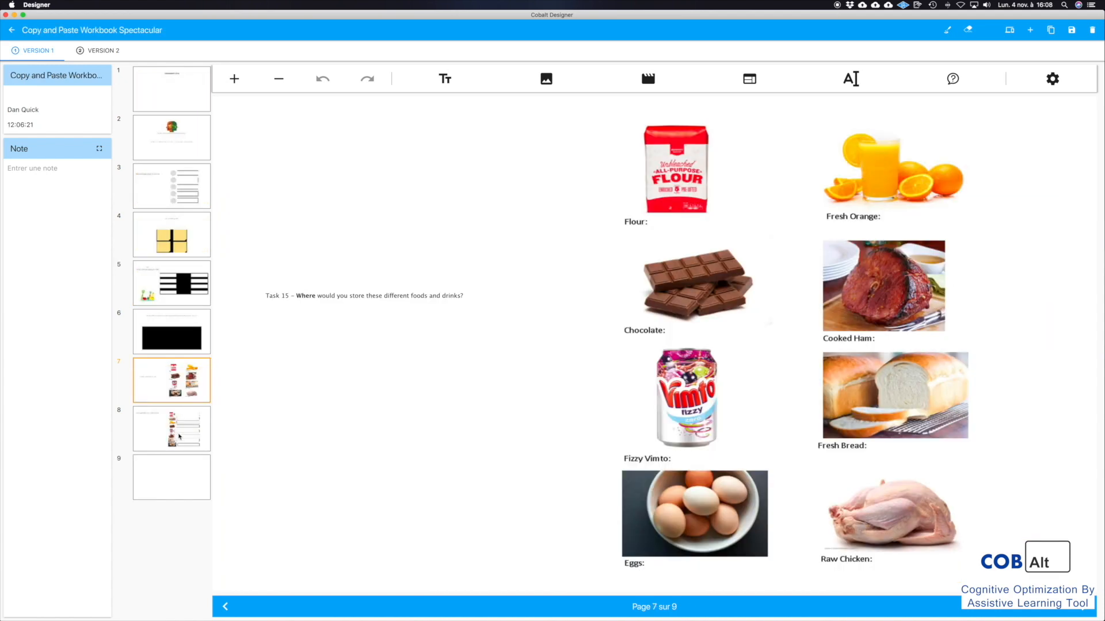
pyautogui.click(179, 436)
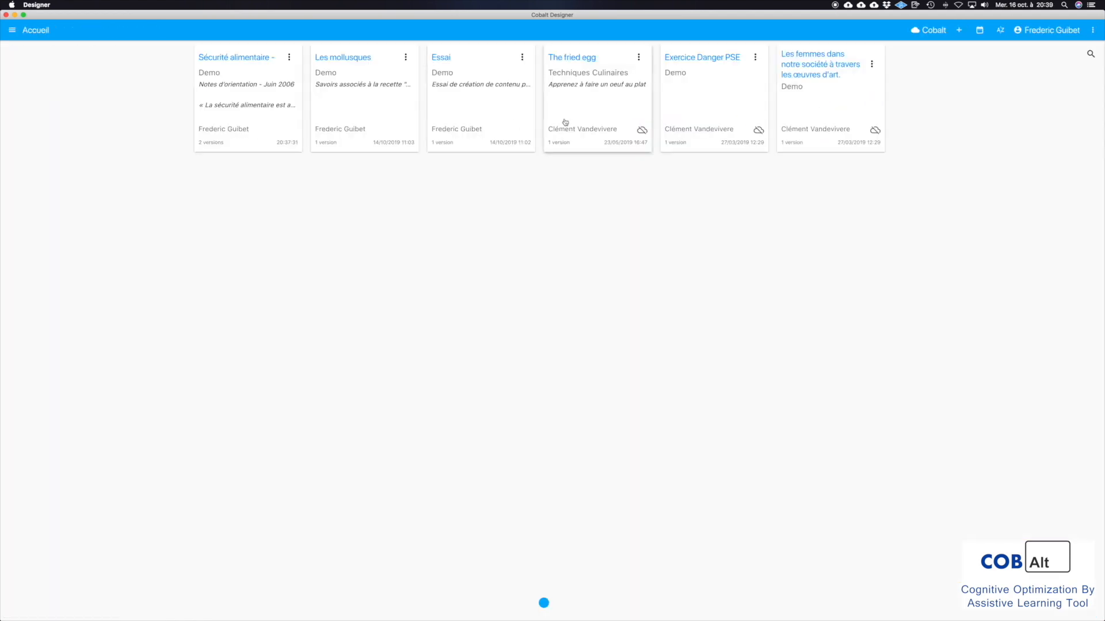
pyautogui.click(569, 121)
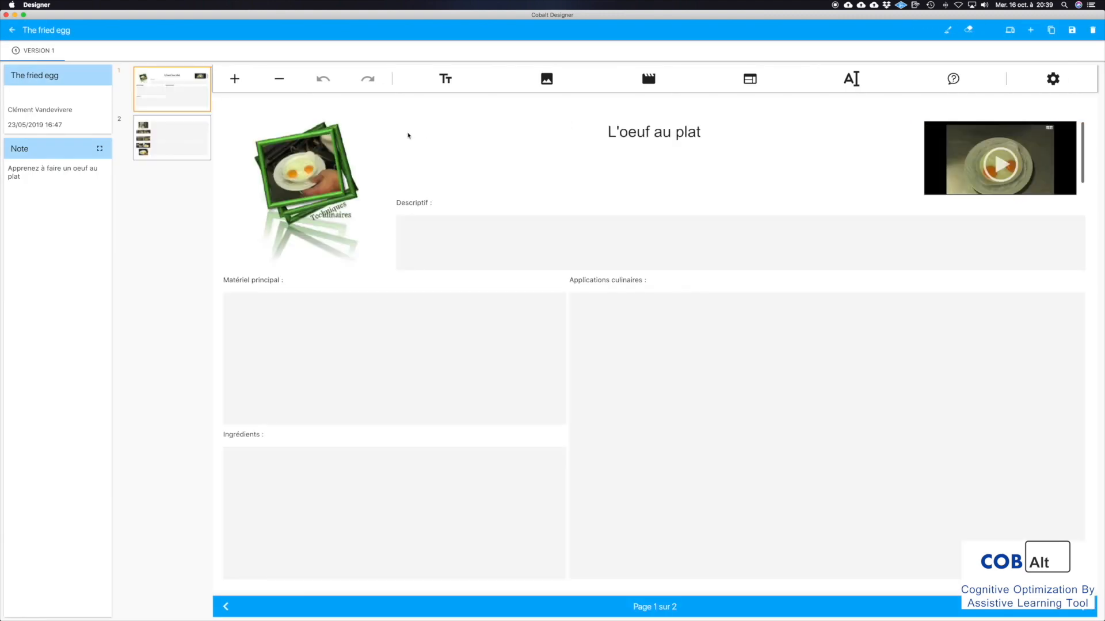
pyautogui.click(177, 136)
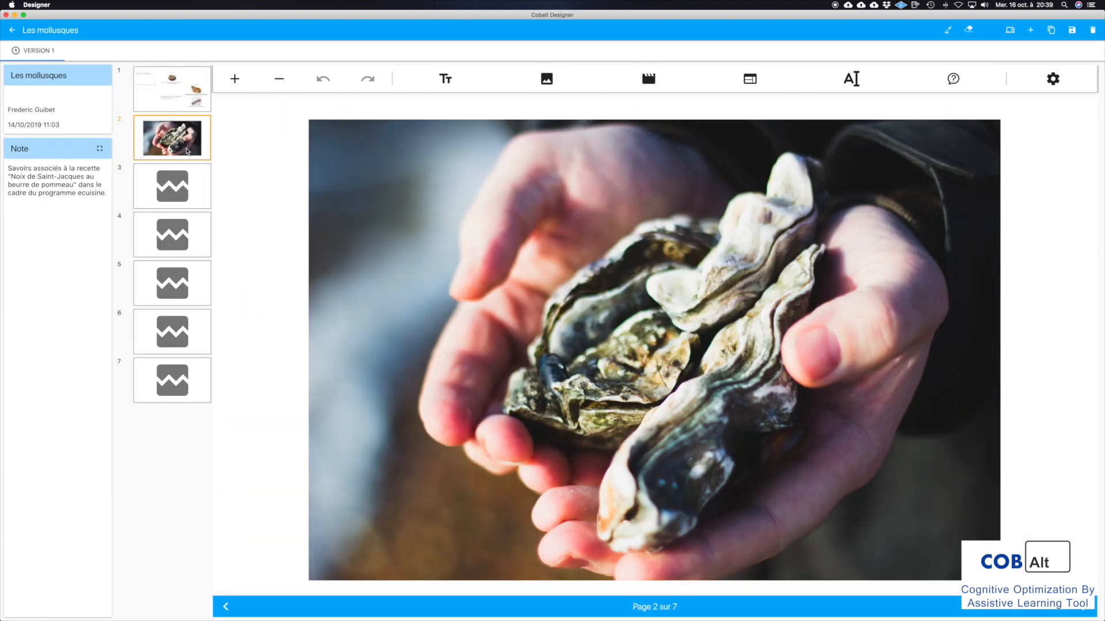
pyautogui.click(186, 189)
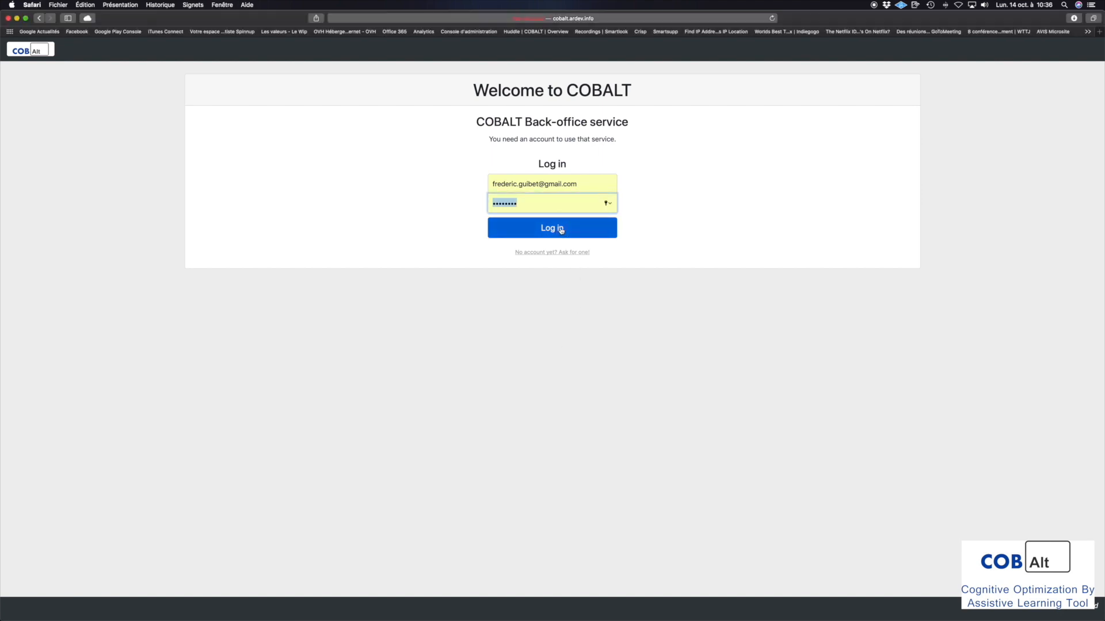
# Step: Log in to the COBALT back-office with the prefilled account and download the Mac OS desktop app, version 1.0.0 RC1
pyautogui.click(558, 230)
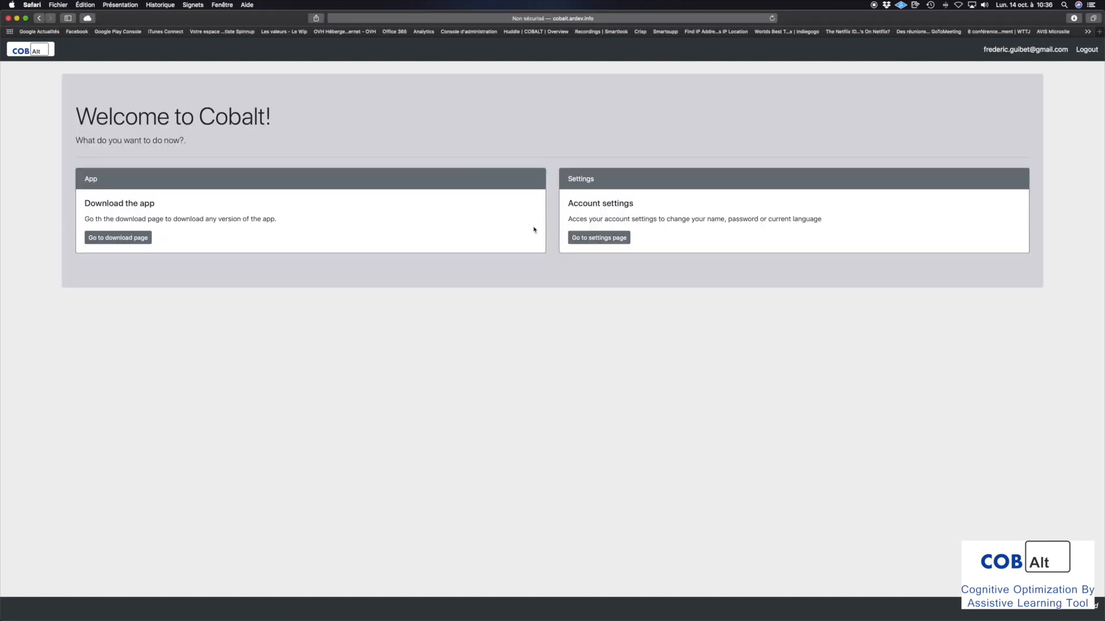
pyautogui.click(130, 240)
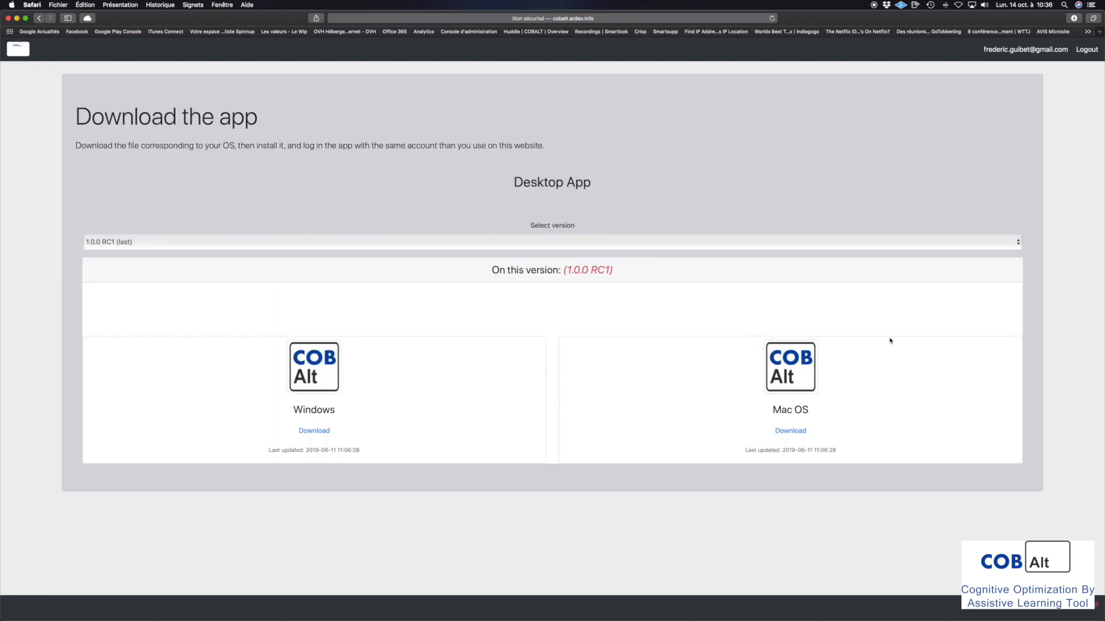
pyautogui.click(785, 432)
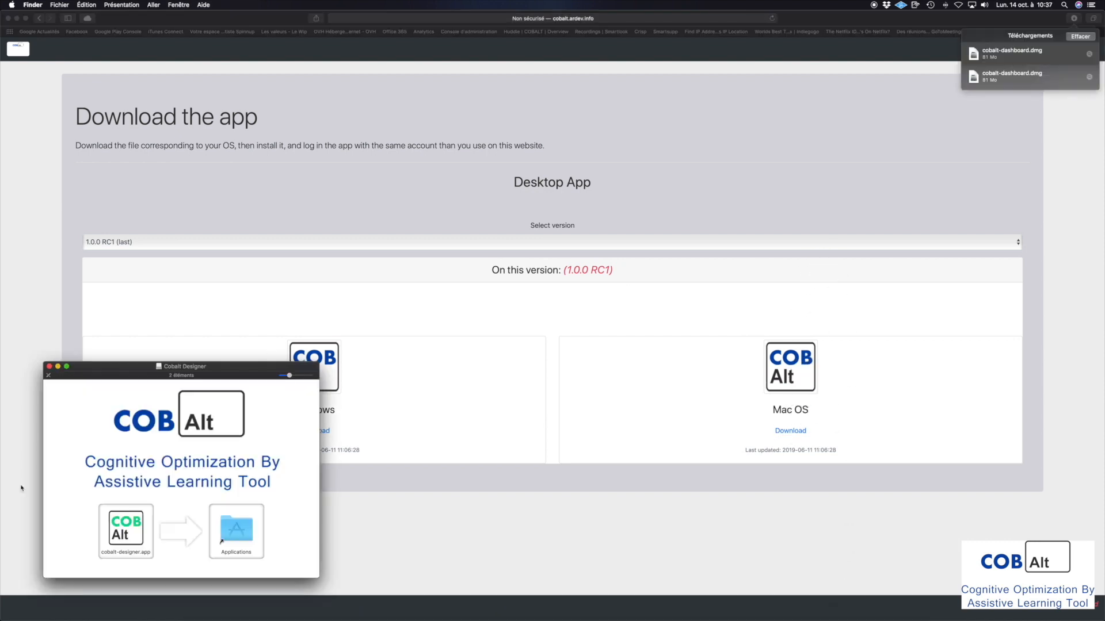
# Step: Install cobalt-designer.app in the Applications folder and log in to Cobalt Designer with the prefilled credentials
pyautogui.moveTo(117, 536); pyautogui.dragTo(241, 525)
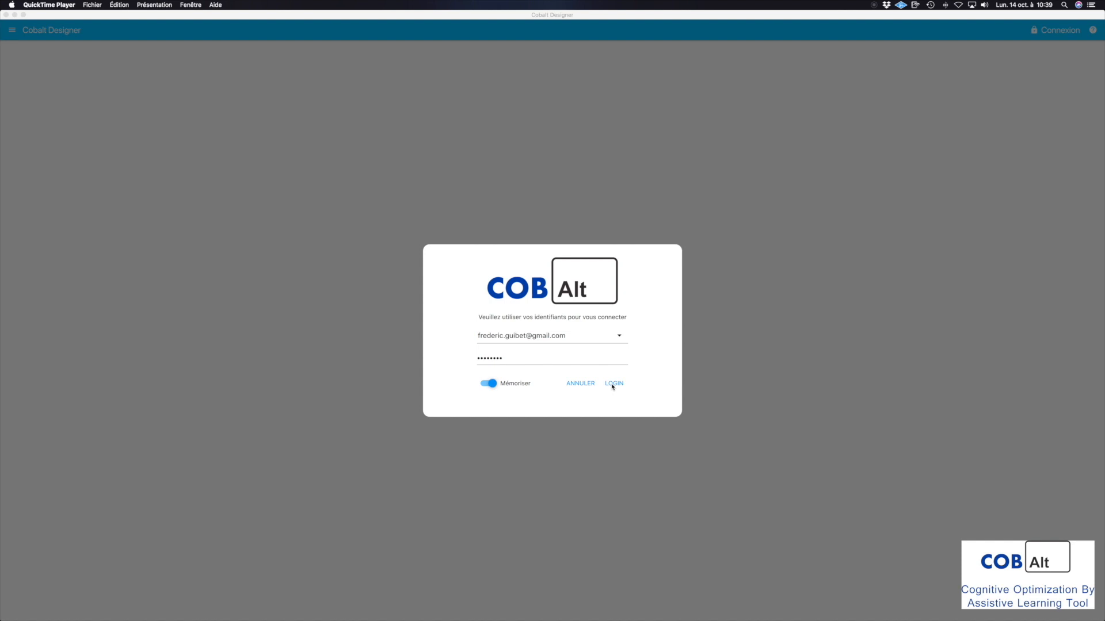
pyautogui.click(613, 384)
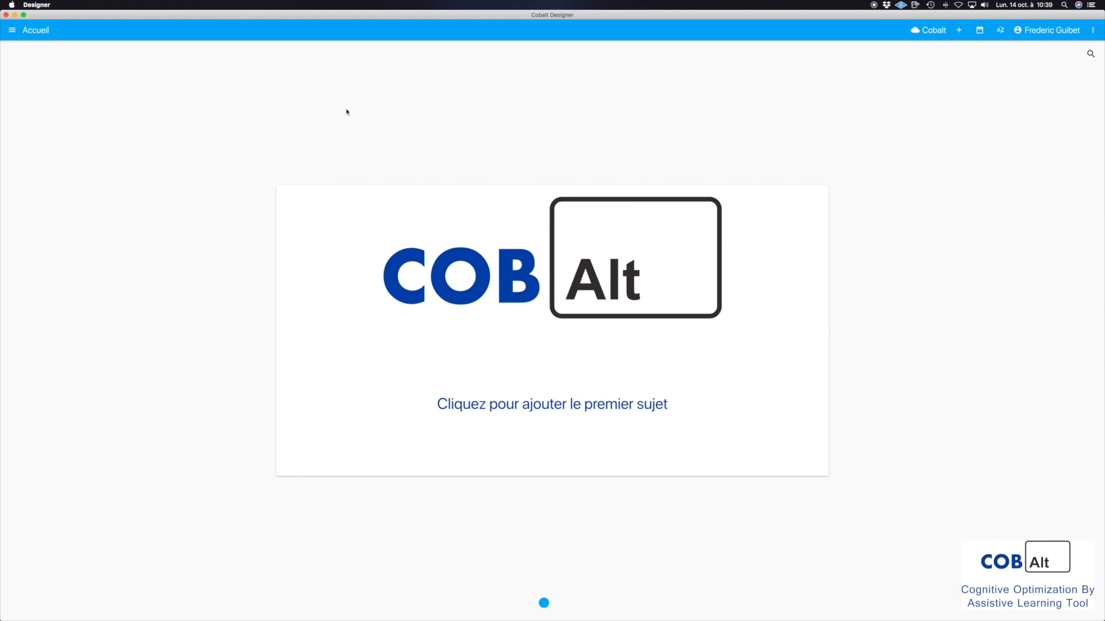
# Step: Set the interface scaling to 100% and the language to French in the general settings, and return to the home page
pyautogui.click(11, 30)
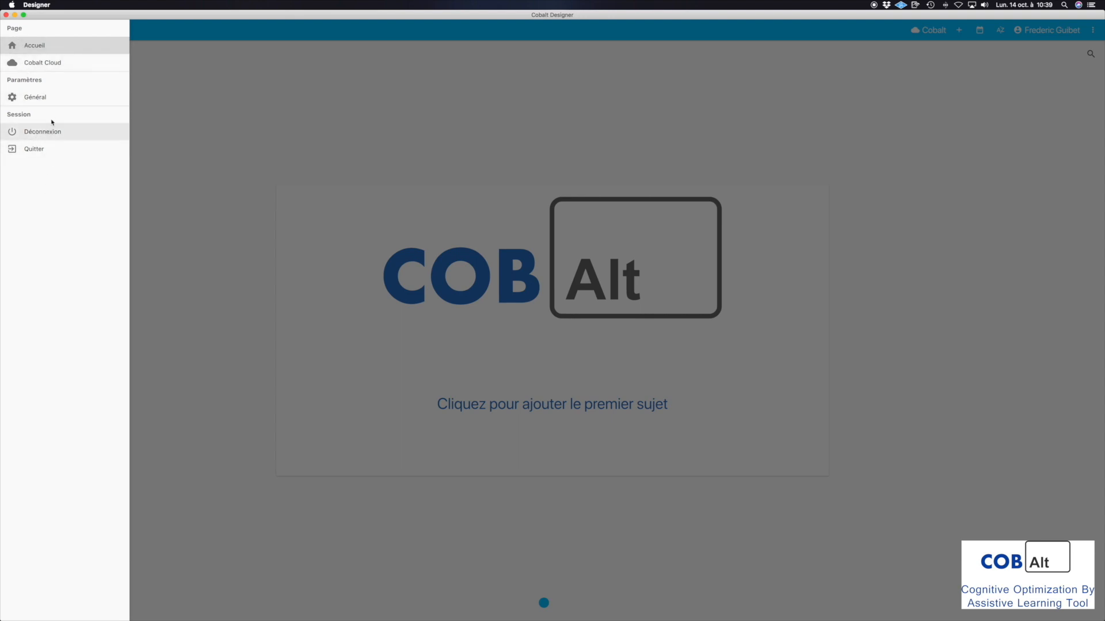
pyautogui.click(55, 98)
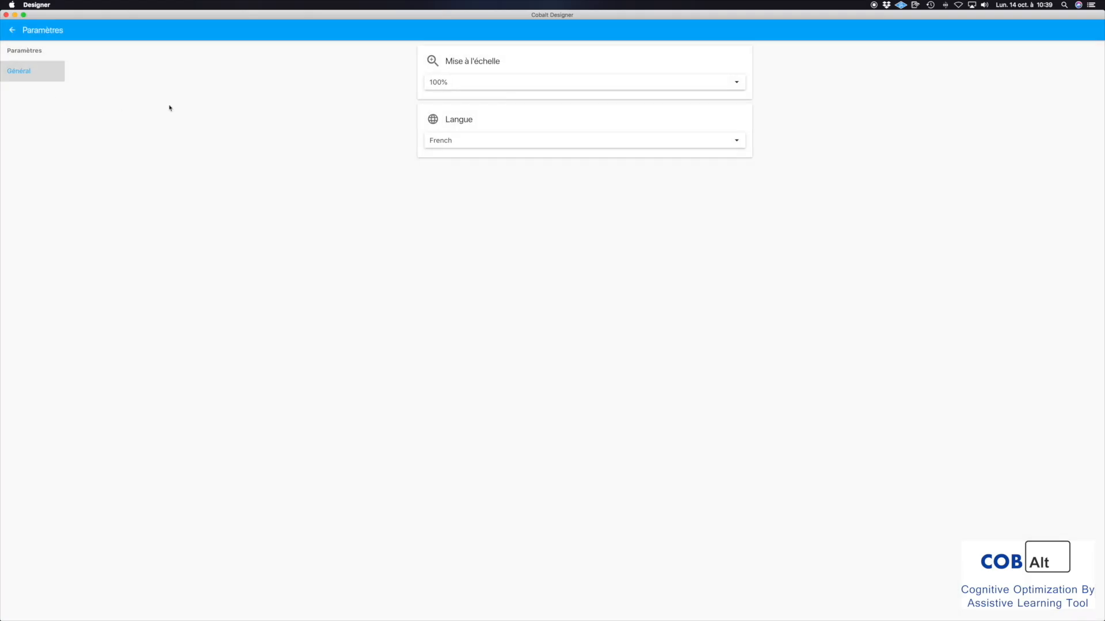
pyautogui.click(519, 86)
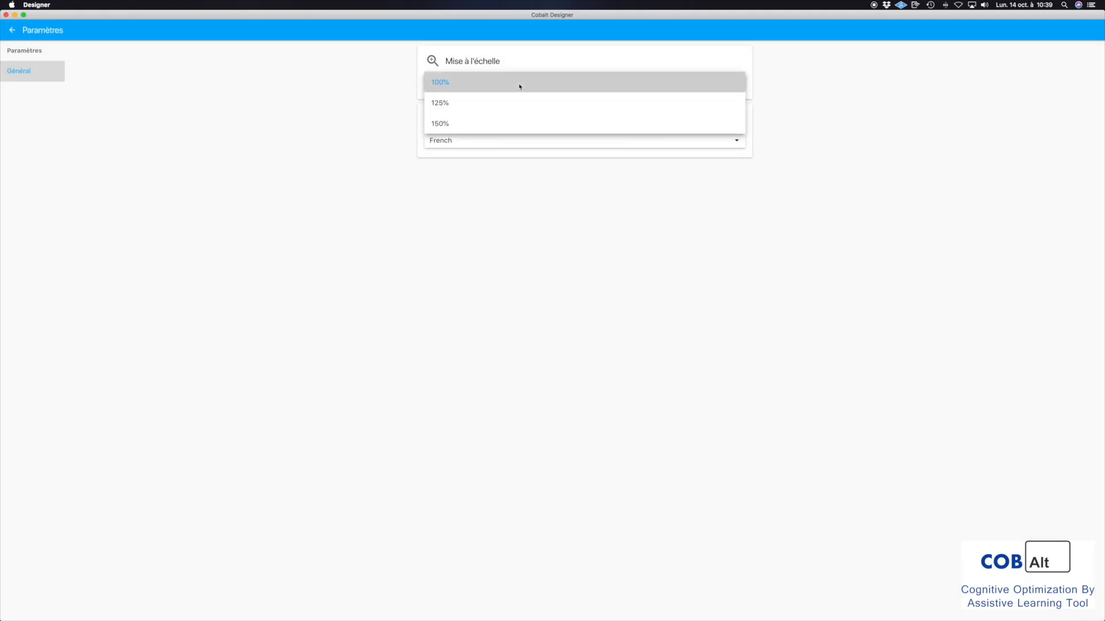
pyautogui.click(520, 86)
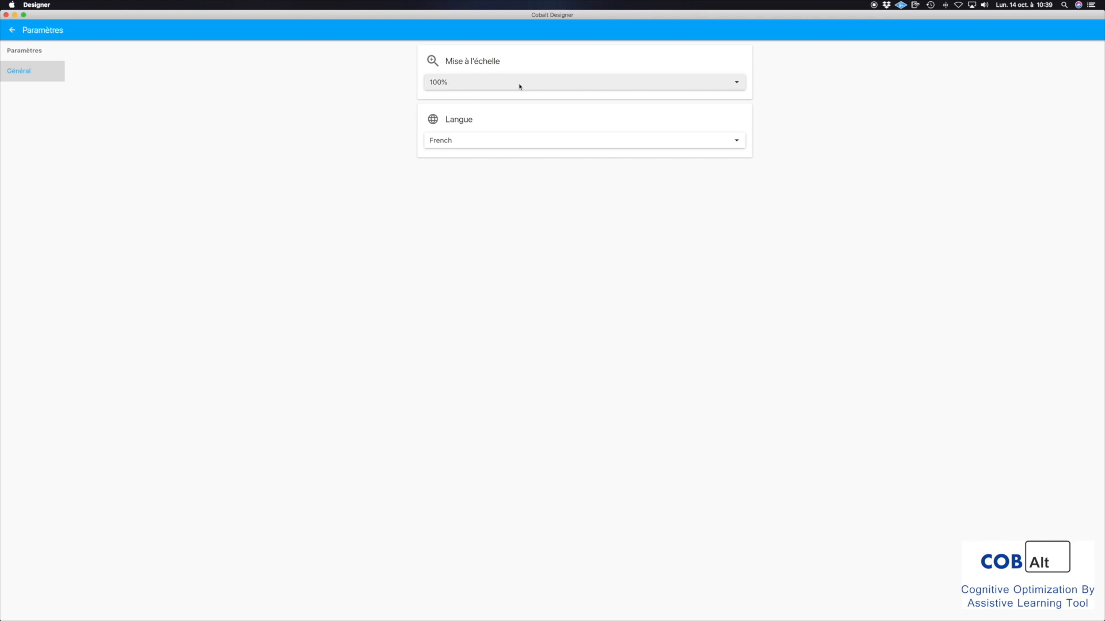
pyautogui.click(511, 140)
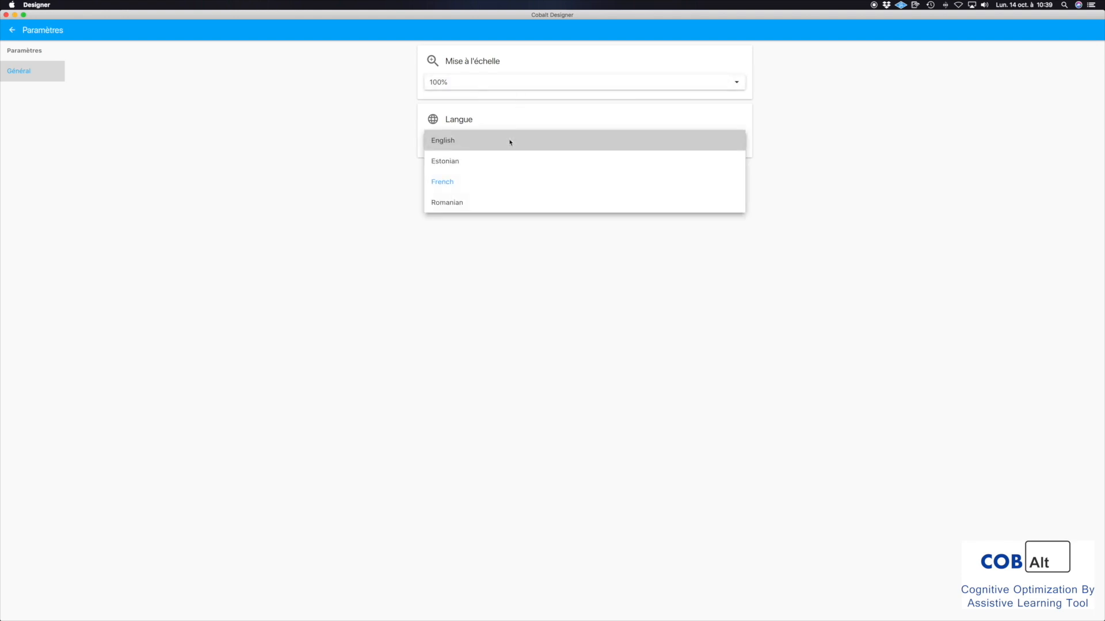
pyautogui.click(498, 183)
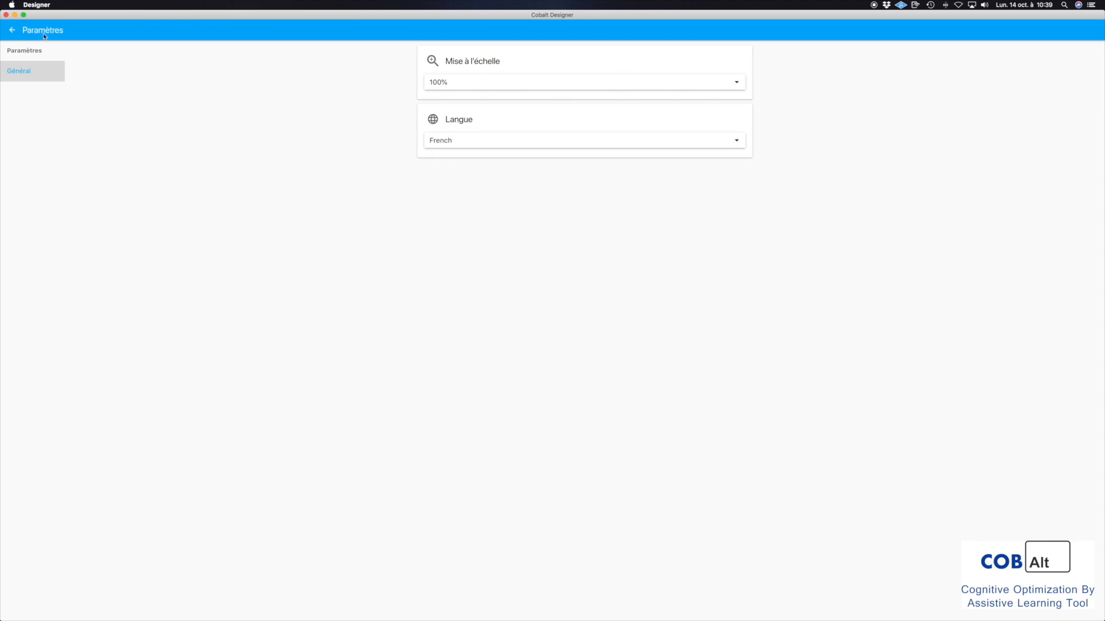
pyautogui.click(11, 31)
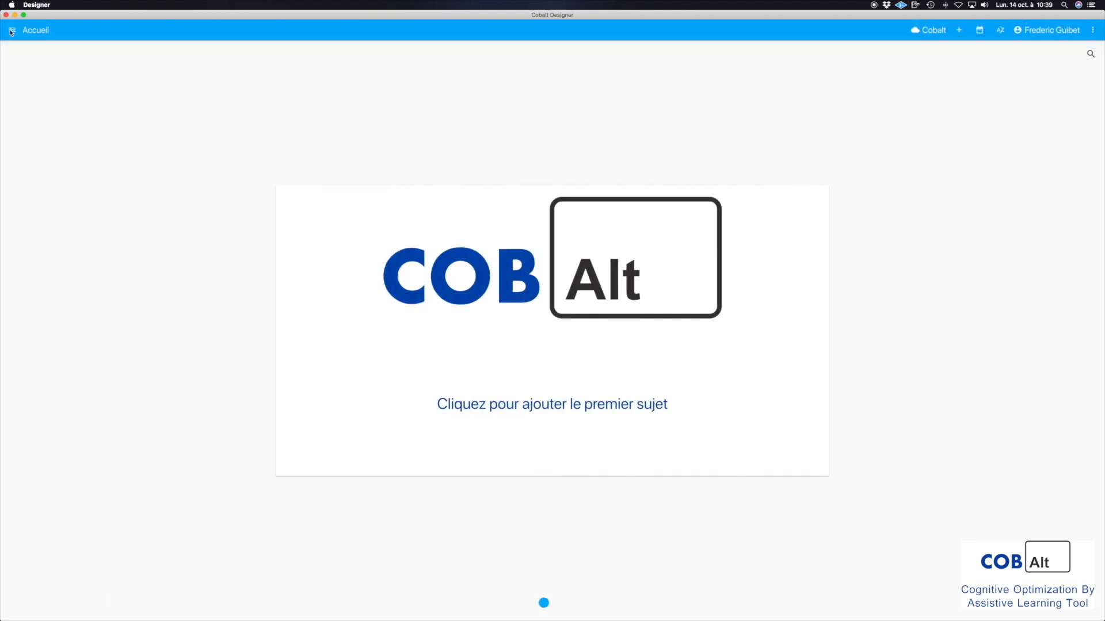
pyautogui.click(11, 31)
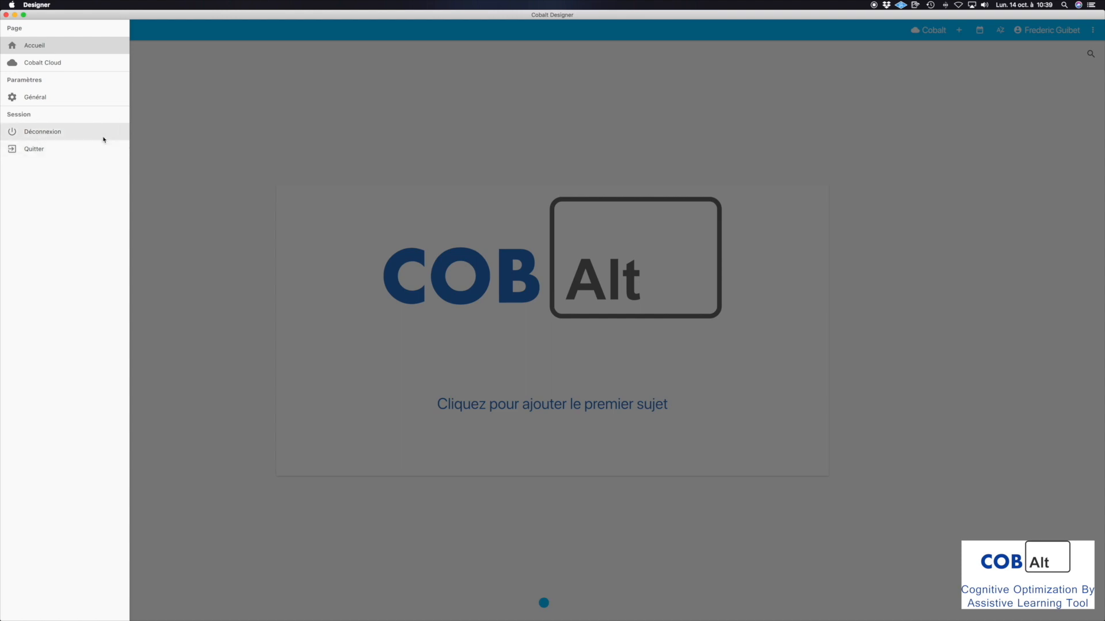
pyautogui.click(209, 128)
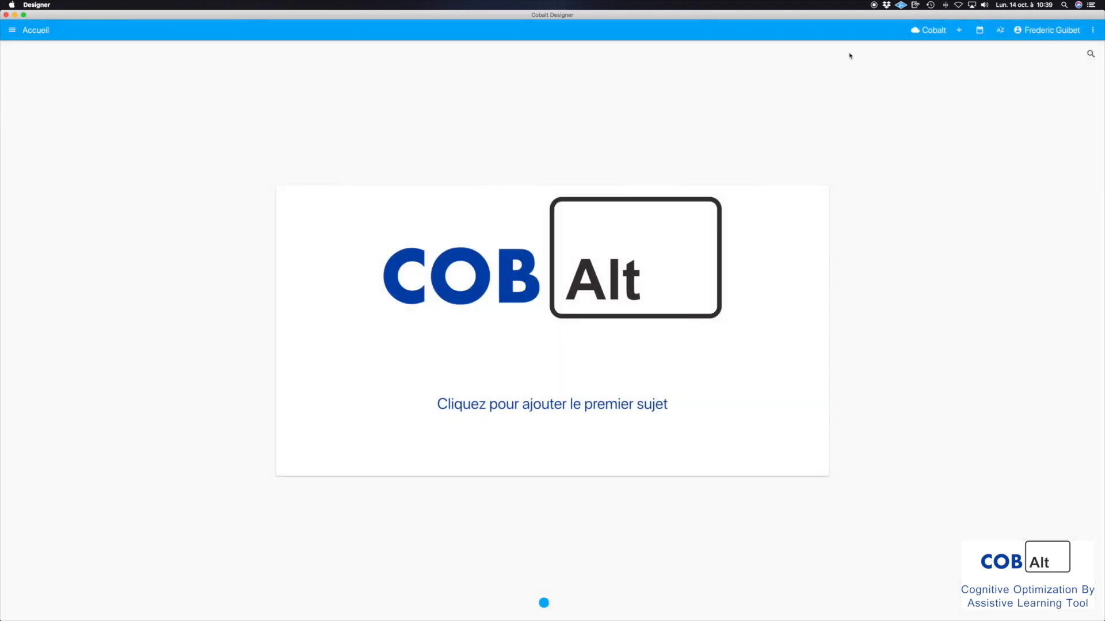
# Step: Connect to Cobalt Cloud with the prefilled credentials and view the personal space and the shared subjects
pyautogui.click(923, 37)
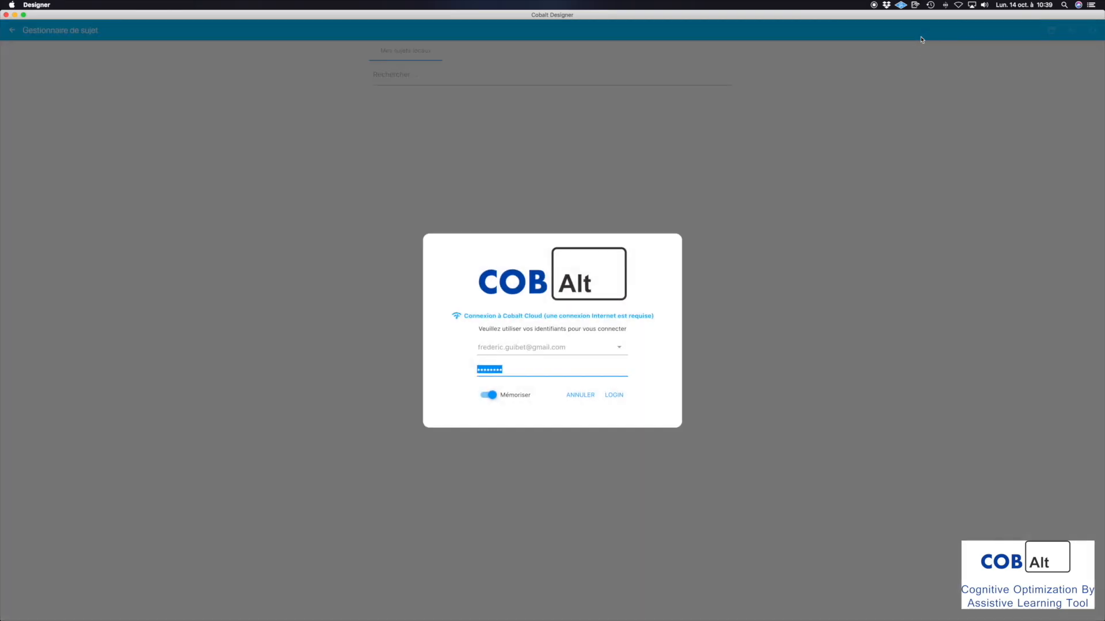
pyautogui.click(614, 394)
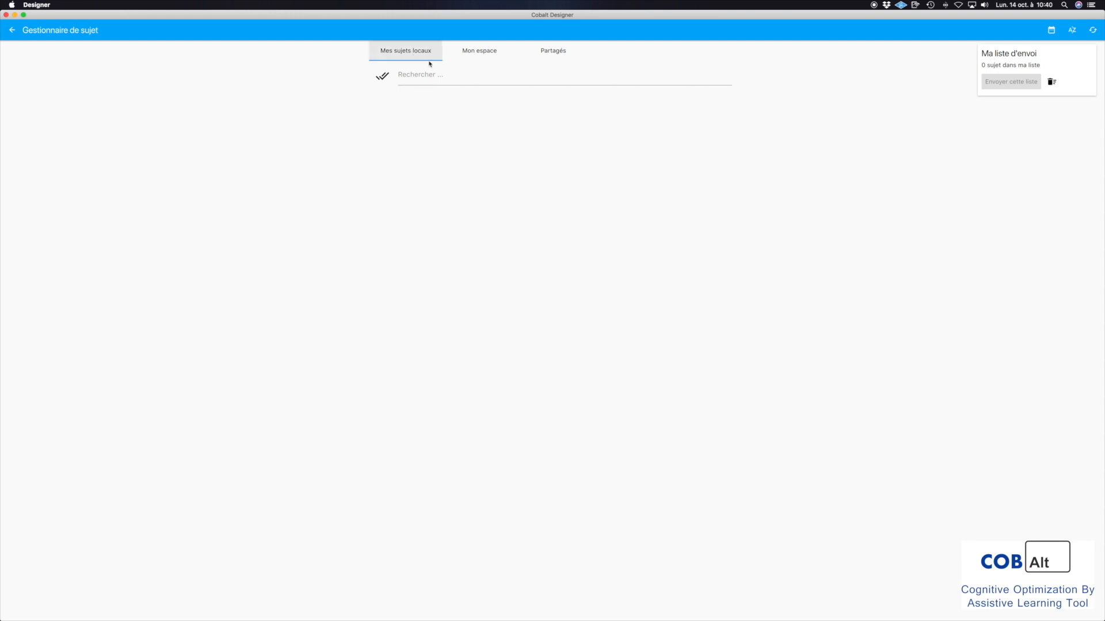
pyautogui.click(476, 53)
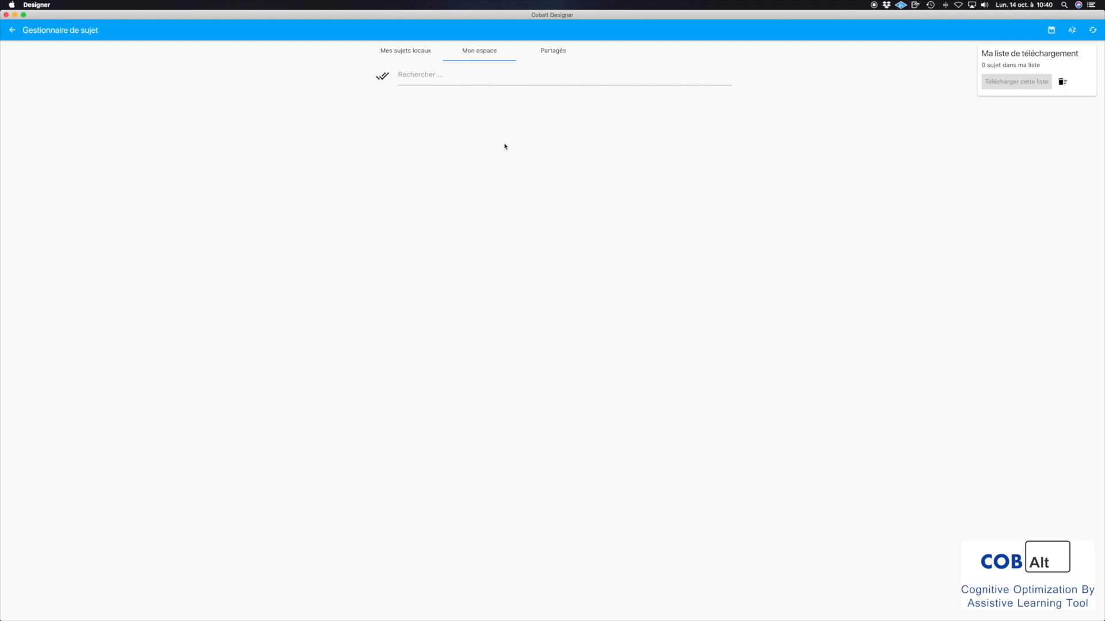
pyautogui.click(545, 53)
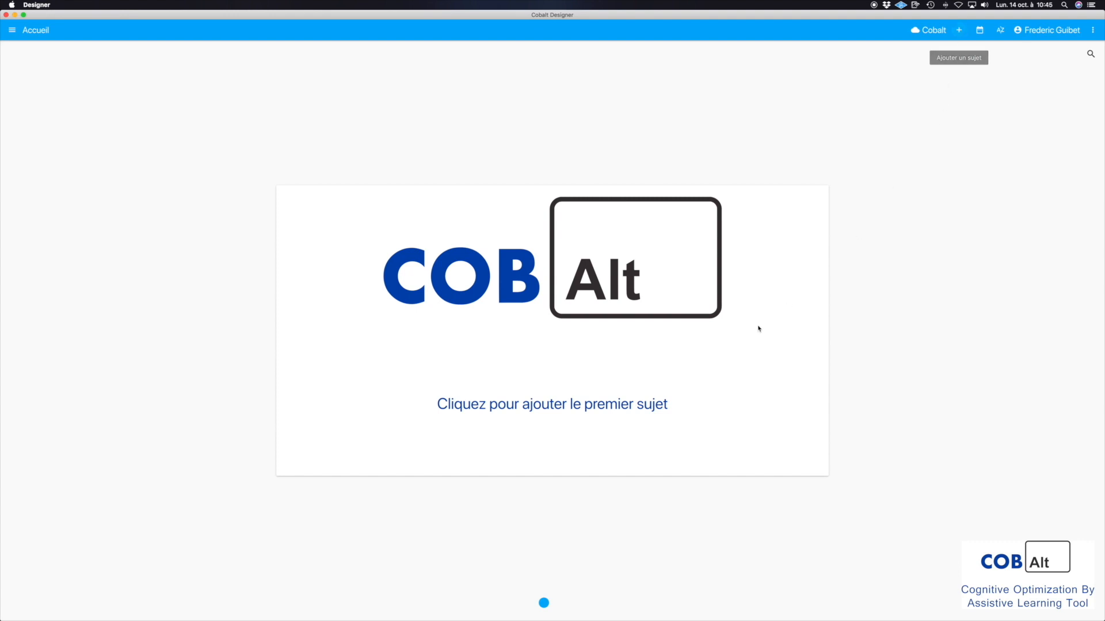
# Step: Add a subject named "Essai" in the Demo category with the description "Essai de création de contenu pour le tutoriel Français"
pyautogui.click(593, 408)
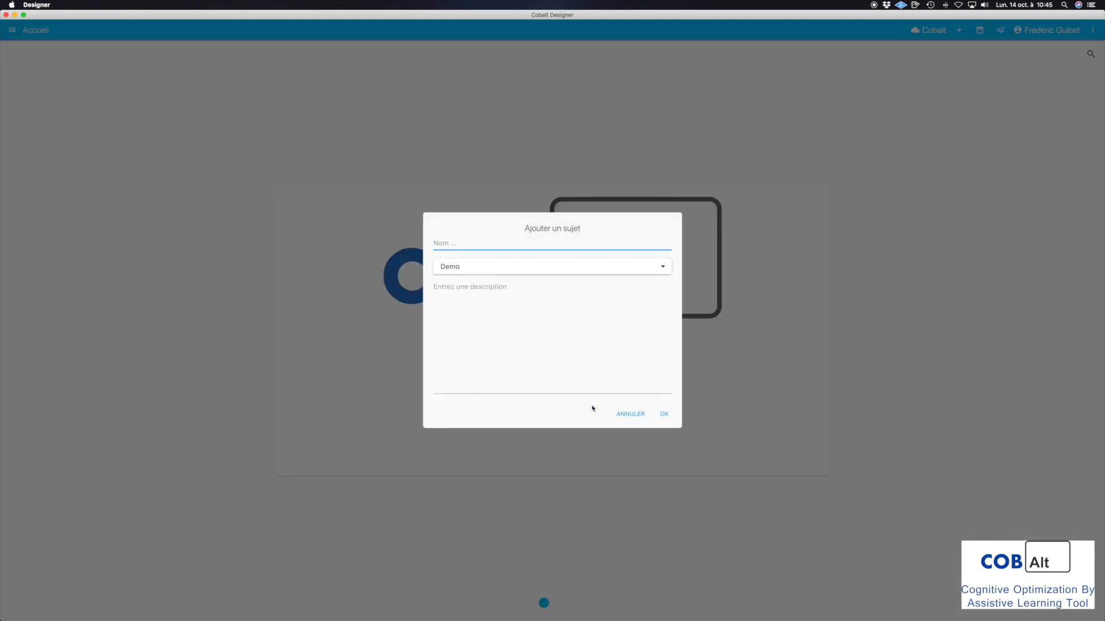
pyautogui.write('Essai')
pyautogui.click(619, 266)
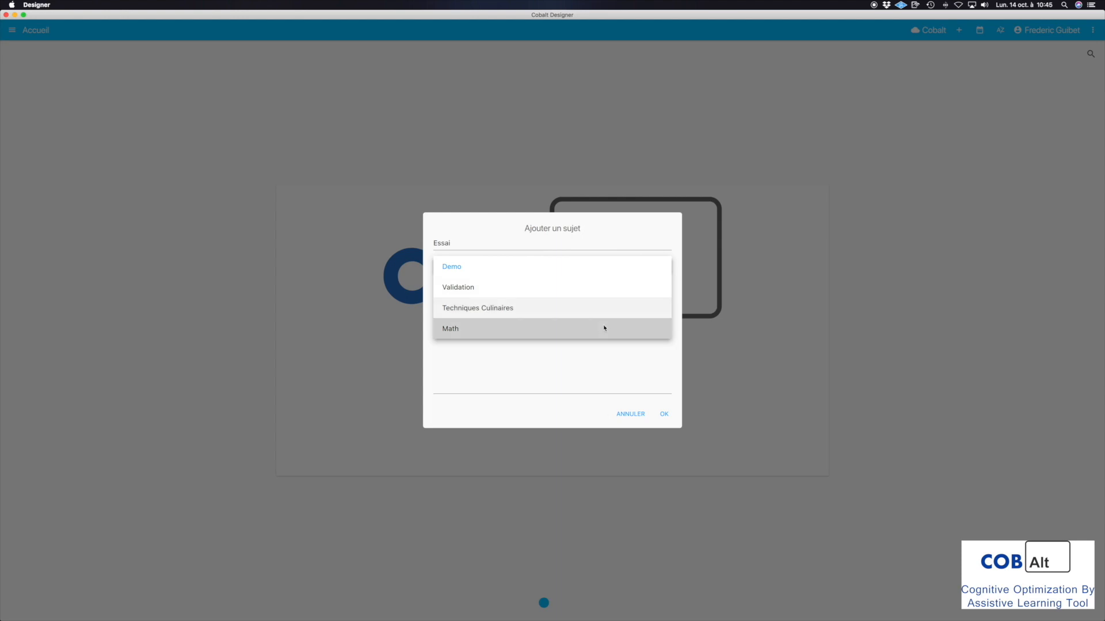
pyautogui.click(604, 273)
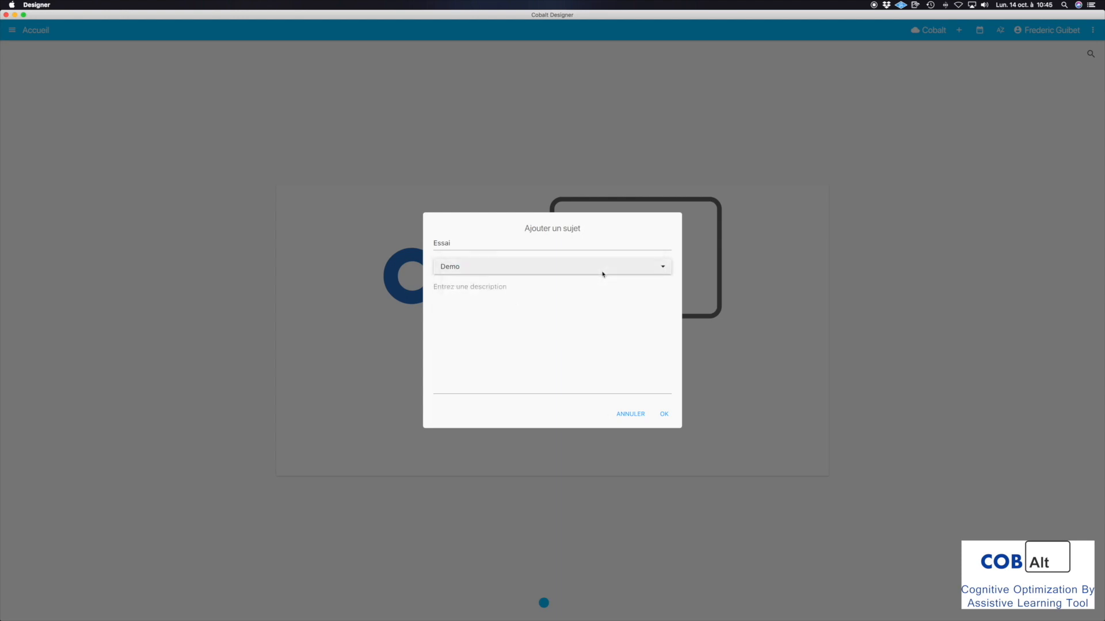
pyautogui.click(589, 289)
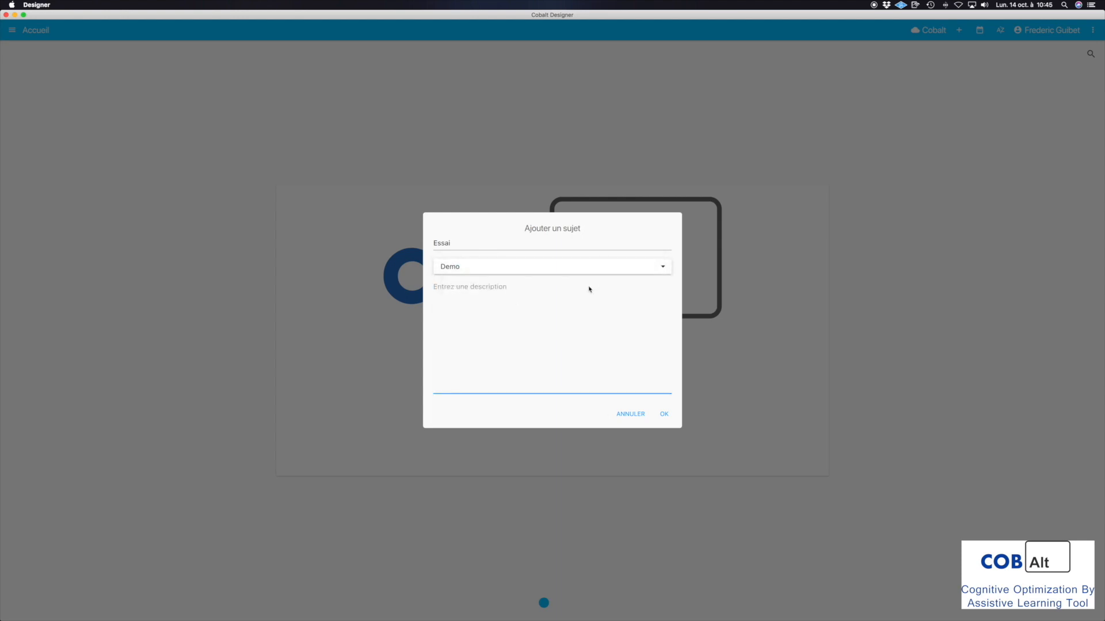
pyautogui.write('Essai')
pyautogui.write('création de contenu pour le tutoriel Fra')
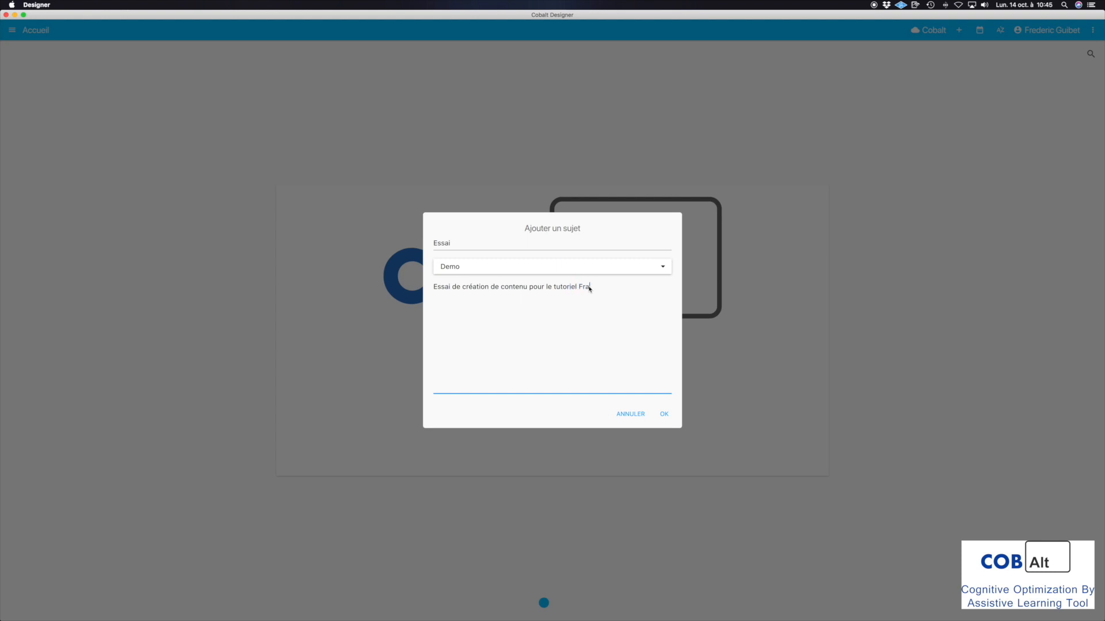
pyautogui.write('nçais')
pyautogui.click(661, 419)
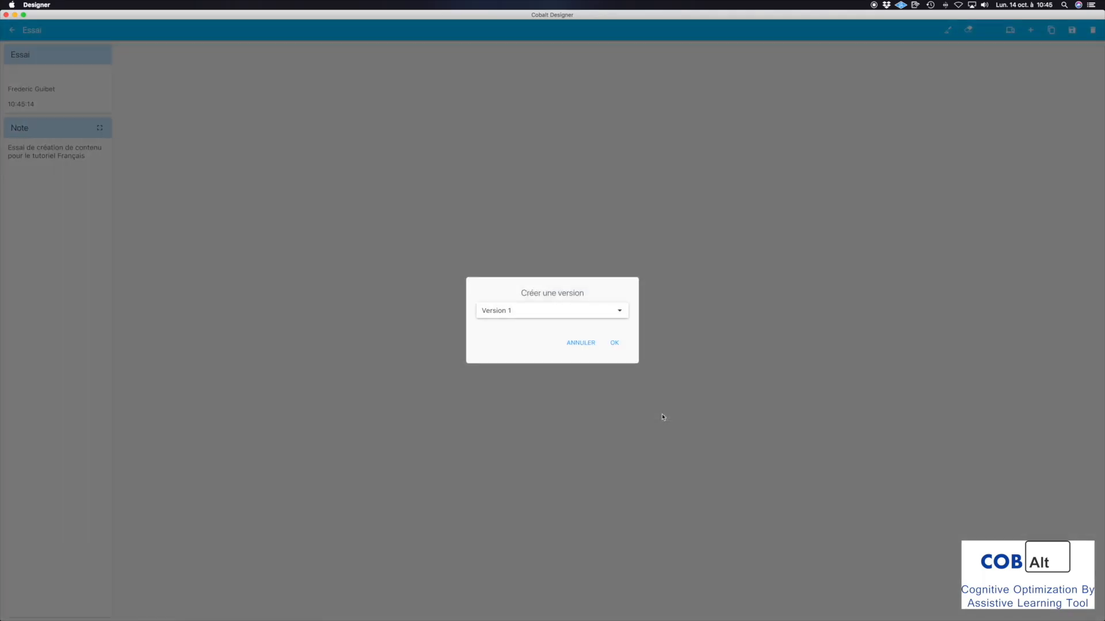
# Step: Create Version 1 of the Essai subject
pyautogui.click(612, 312)
pyautogui.click(611, 316)
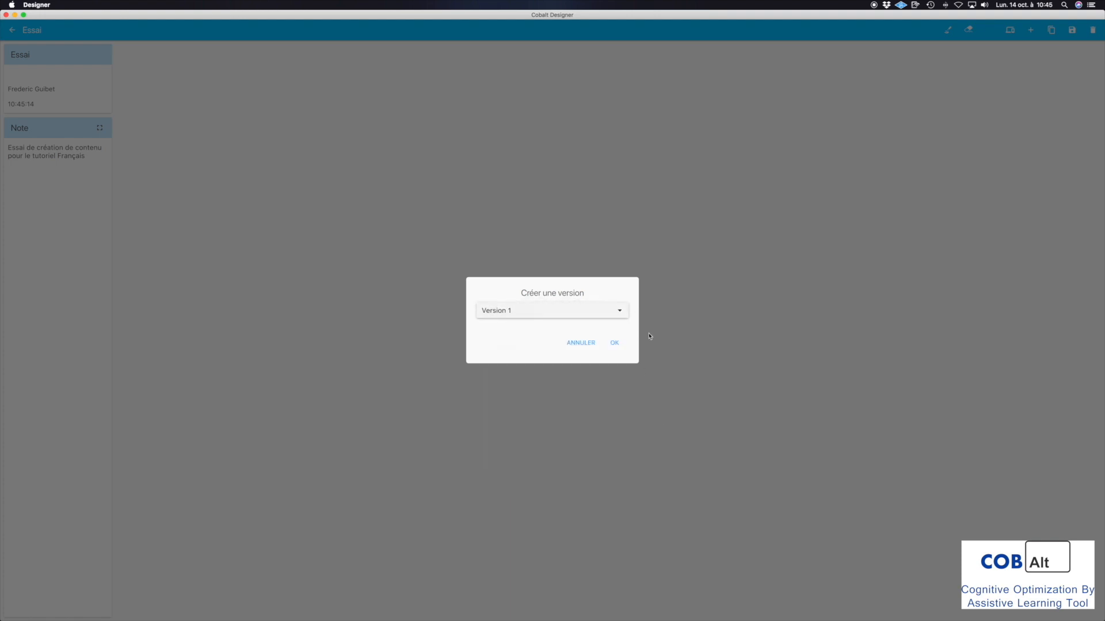
pyautogui.click(617, 312)
pyautogui.click(617, 311)
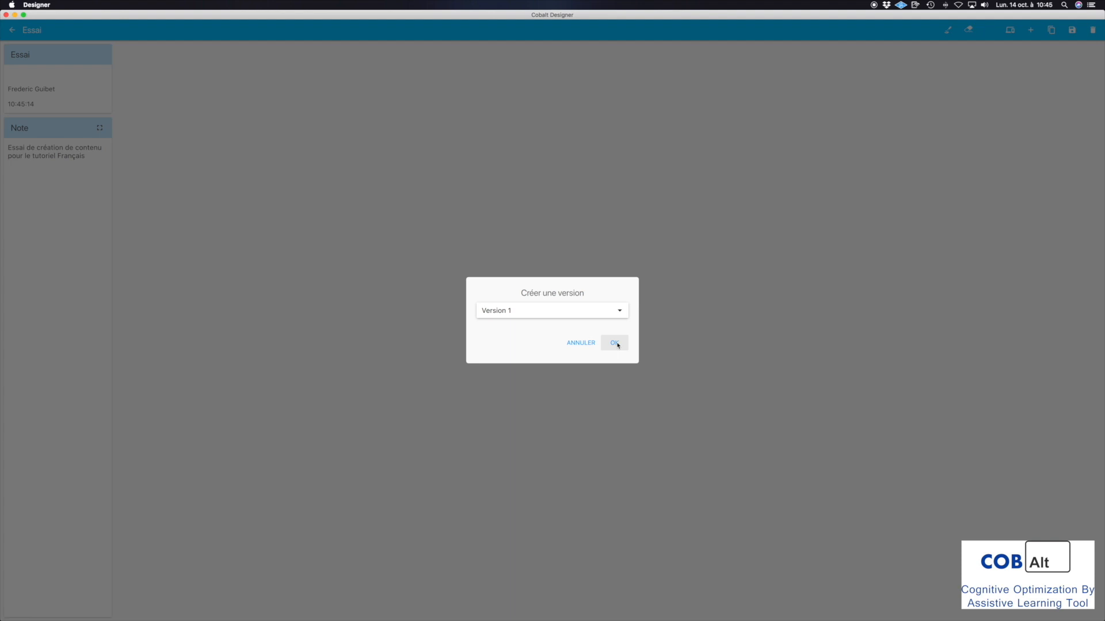
pyautogui.click(615, 343)
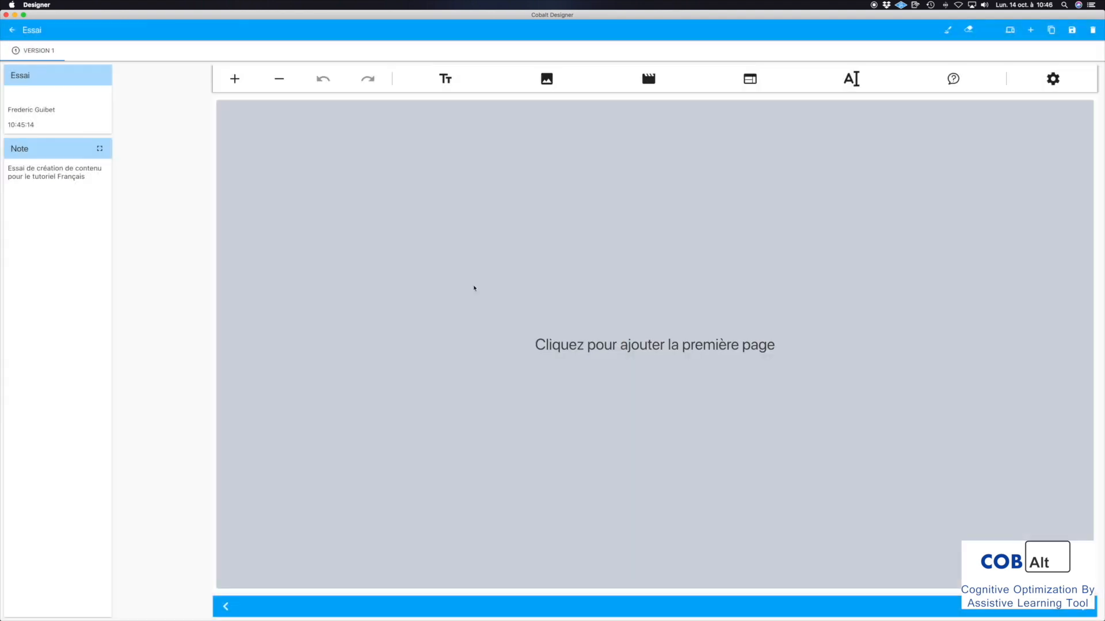
# Step: Add four blank pages to Version 1 of the Essai subject
pyautogui.click(235, 80)
pyautogui.click(235, 79)
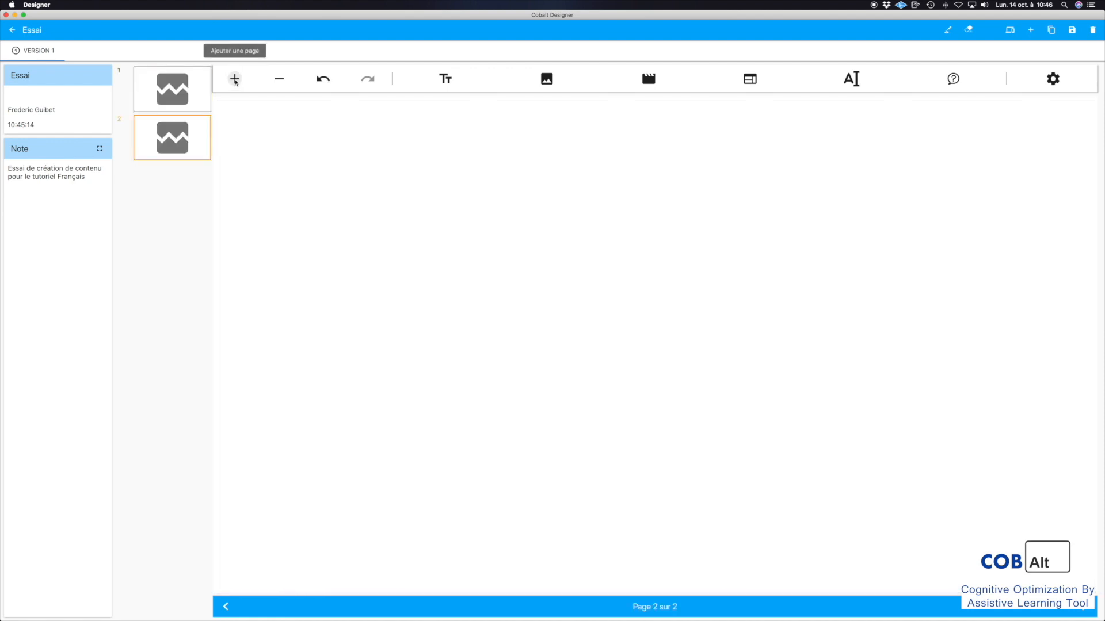
pyautogui.click(235, 80)
pyautogui.click(235, 79)
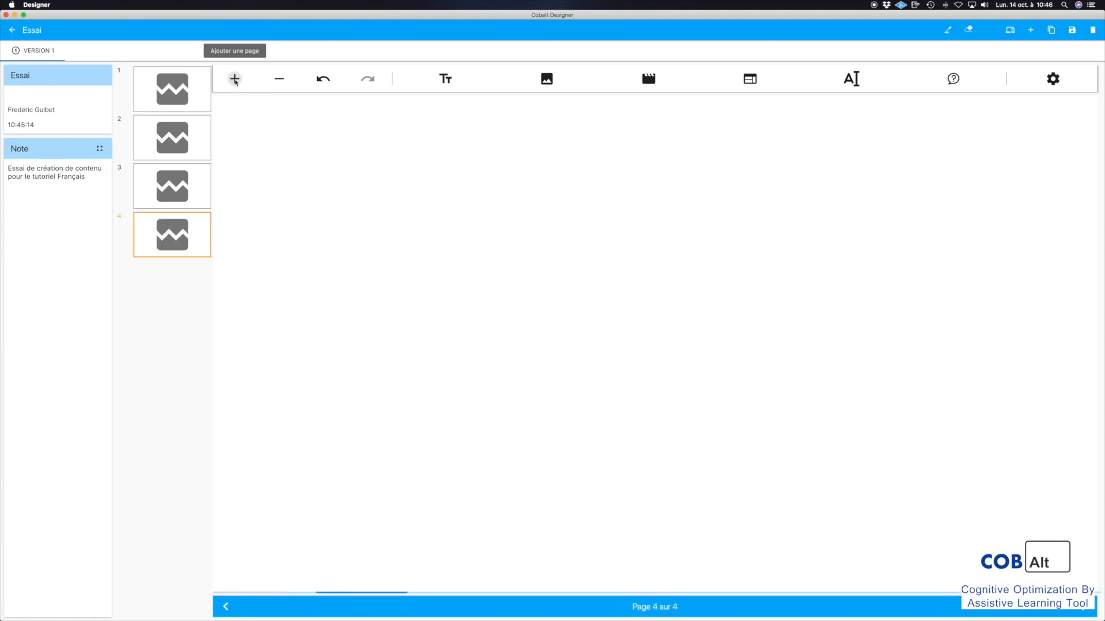
# Step: Add a fifth blank page to Version 1 and return to page 1
pyautogui.click(235, 79)
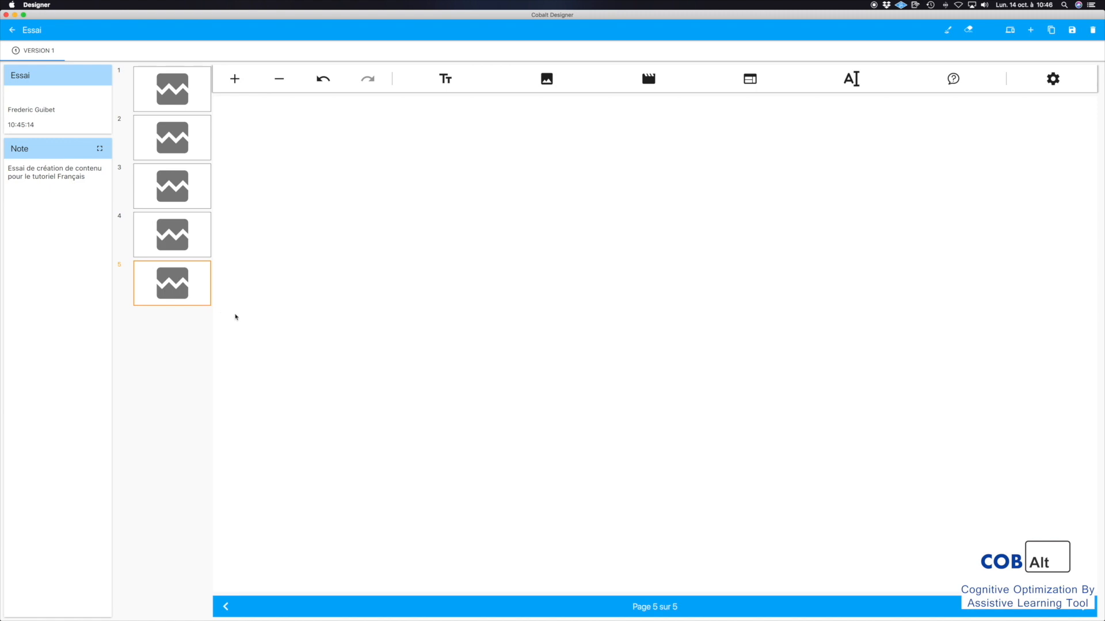
pyautogui.click(164, 70)
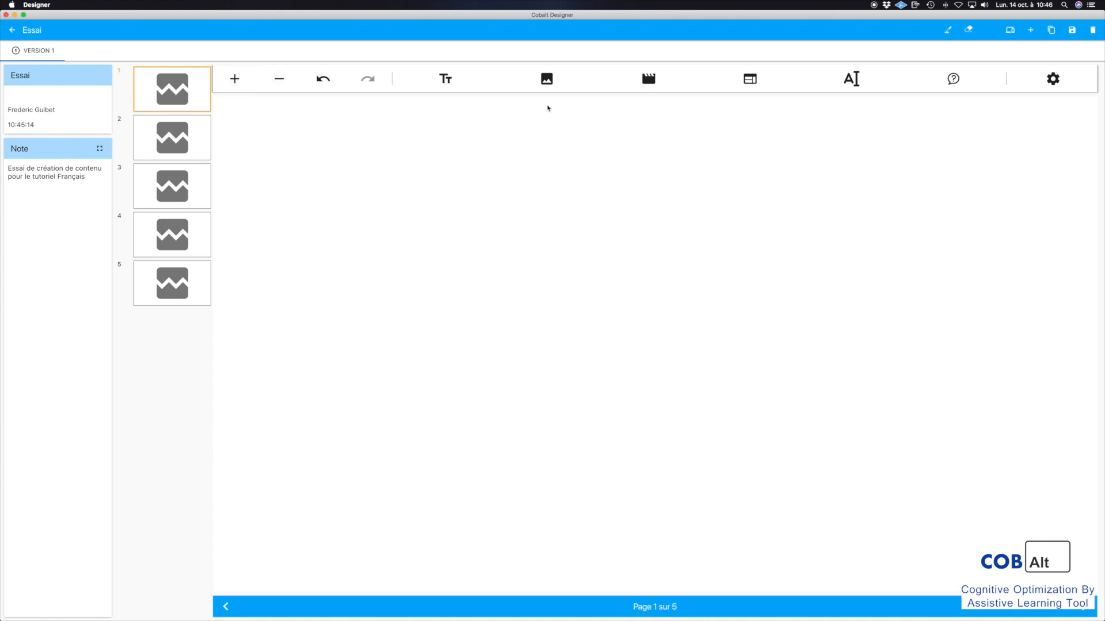
# Step: Try a grid of 1 row and 1 column on page 1, and restore it to 3 rows and 3 columns
pyautogui.click(1055, 81)
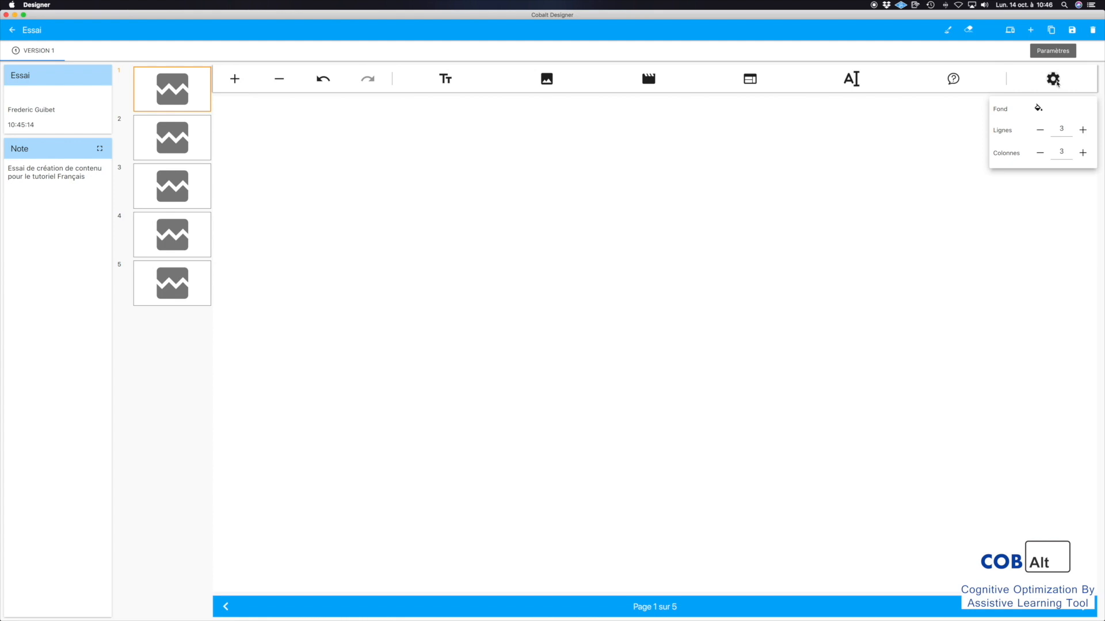
pyautogui.click(1041, 130)
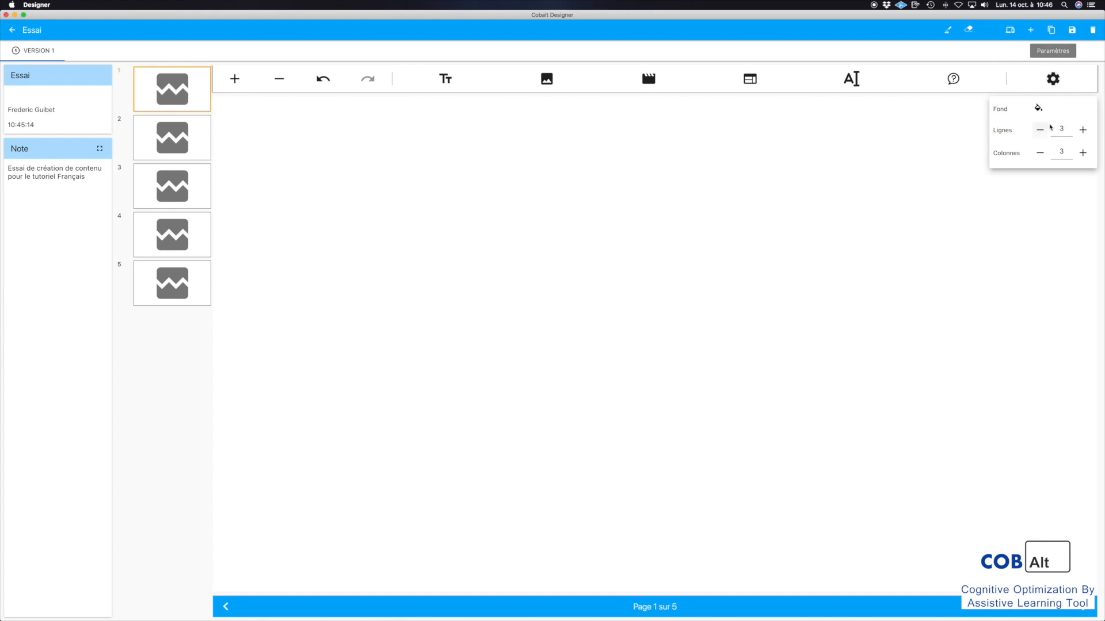
pyautogui.click(1040, 130)
pyautogui.click(1040, 153)
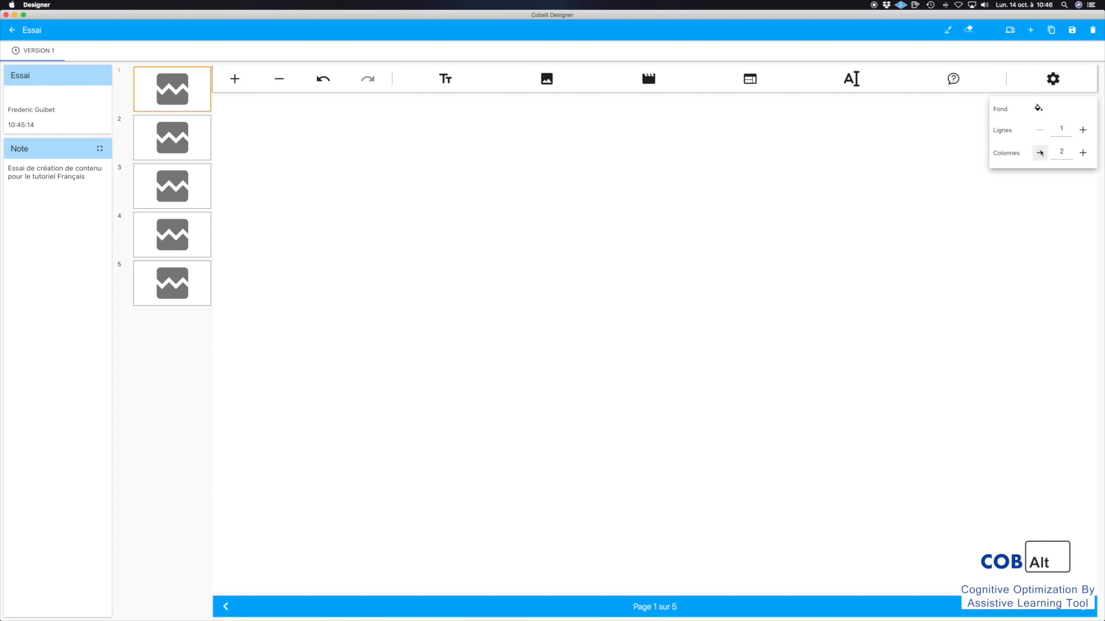
pyautogui.click(1041, 153)
pyautogui.click(1083, 130)
pyautogui.click(1083, 130)
pyautogui.click(1083, 153)
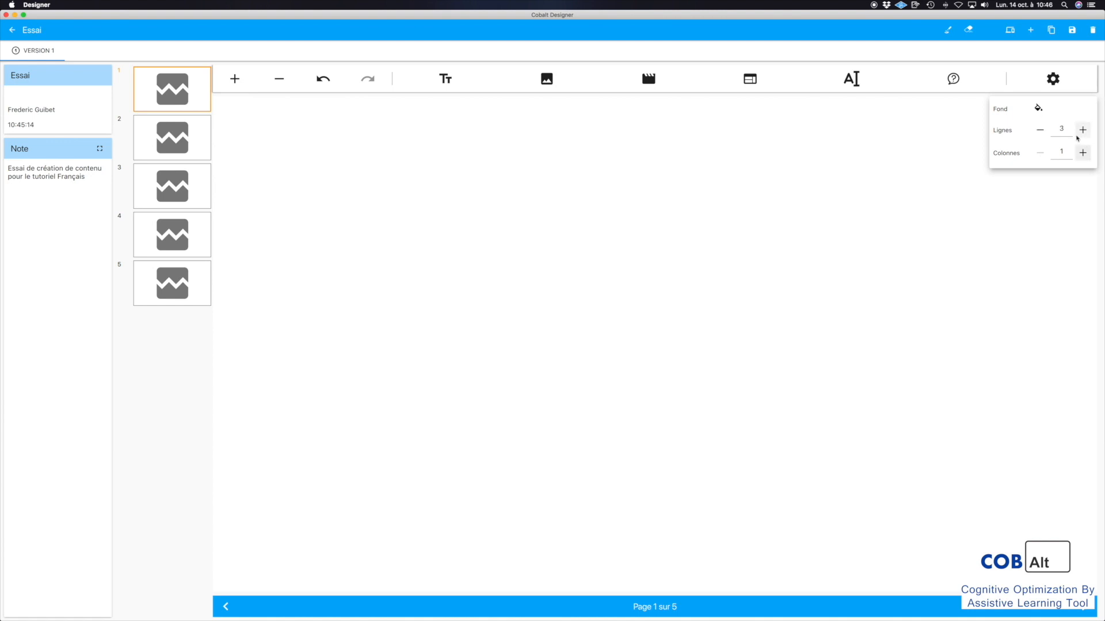
pyautogui.click(1083, 153)
# Step: Set page 1's grid to 2 rows and 1 column
pyautogui.click(1041, 130)
pyautogui.click(1040, 154)
pyautogui.click(1040, 153)
pyautogui.click(948, 149)
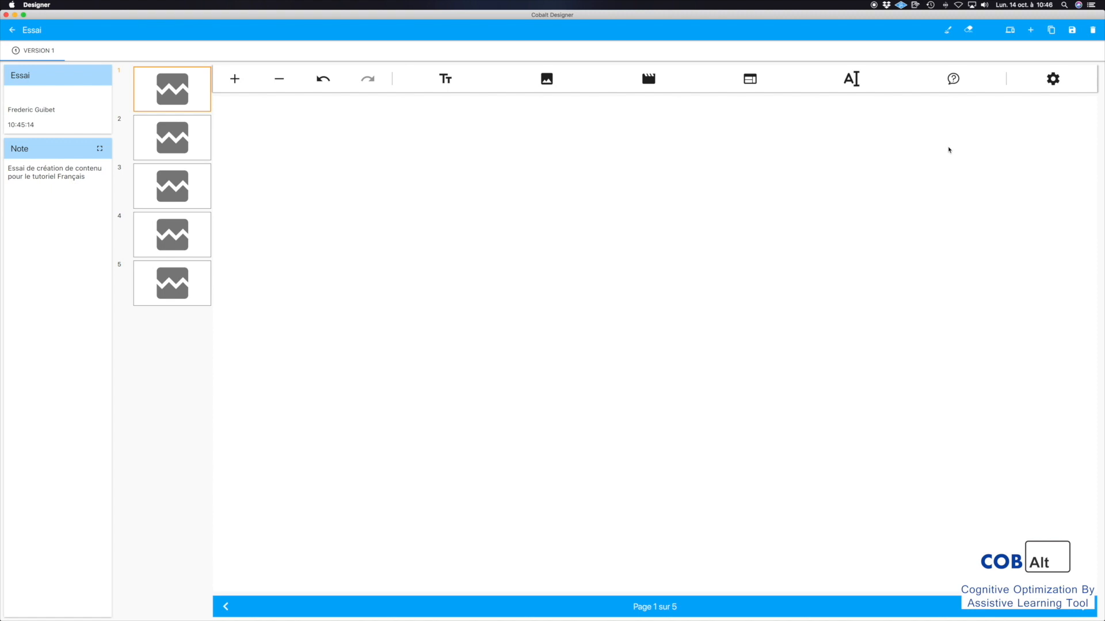
pyautogui.press('Right')
pyautogui.press('Right')
pyautogui.press('Right')
pyautogui.press('Right')
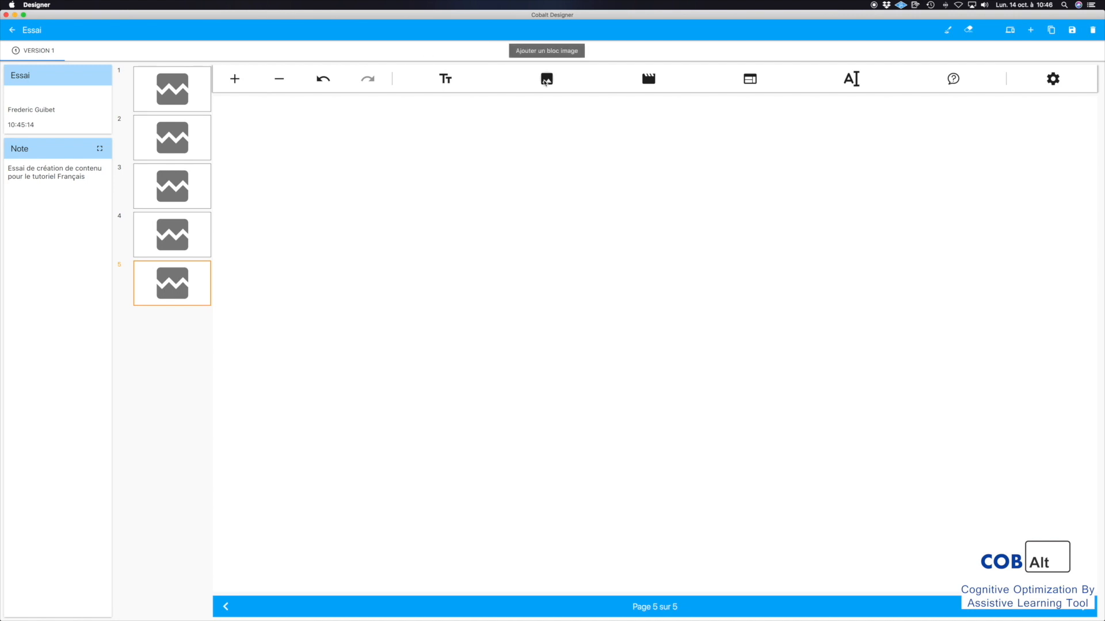
pyautogui.click(753, 83)
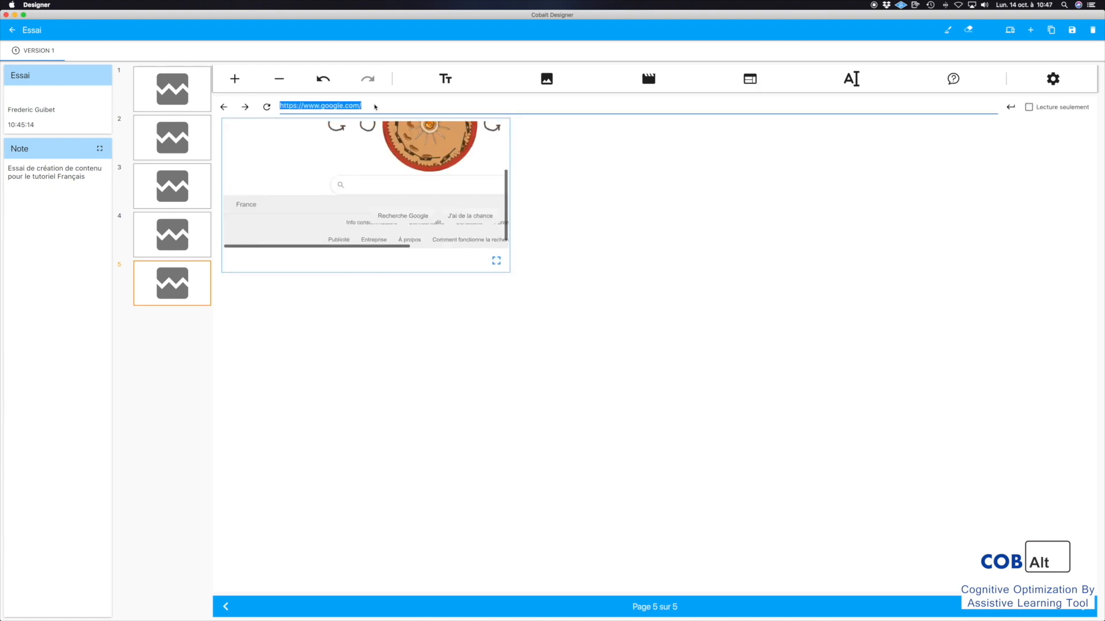
pyautogui.moveTo(373, 106); pyautogui.dragTo(321, 106)
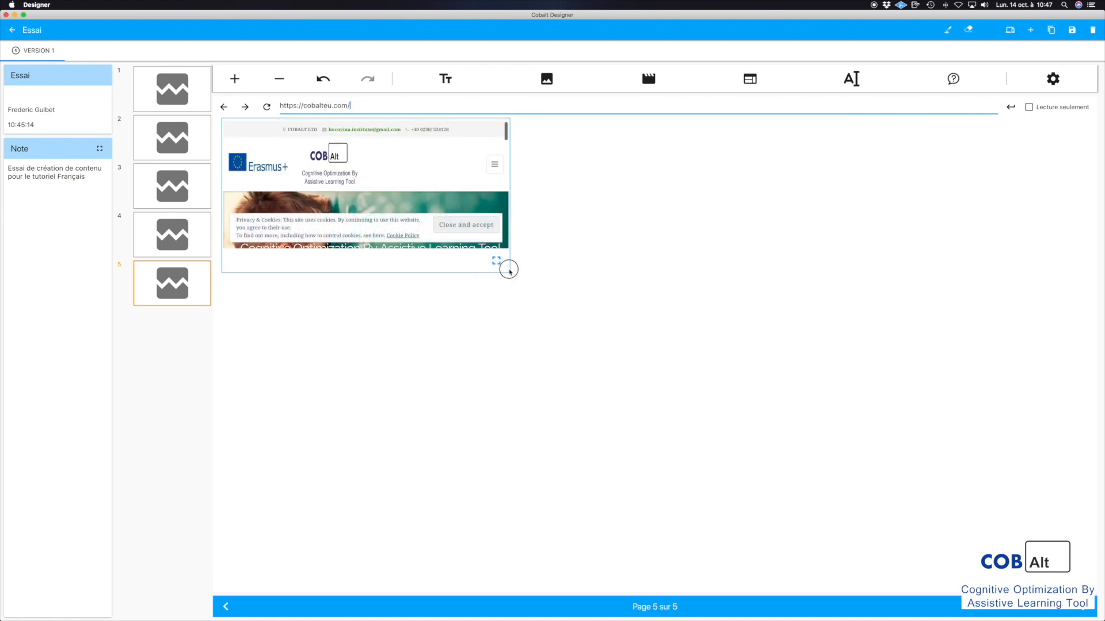
pyautogui.click(520, 281)
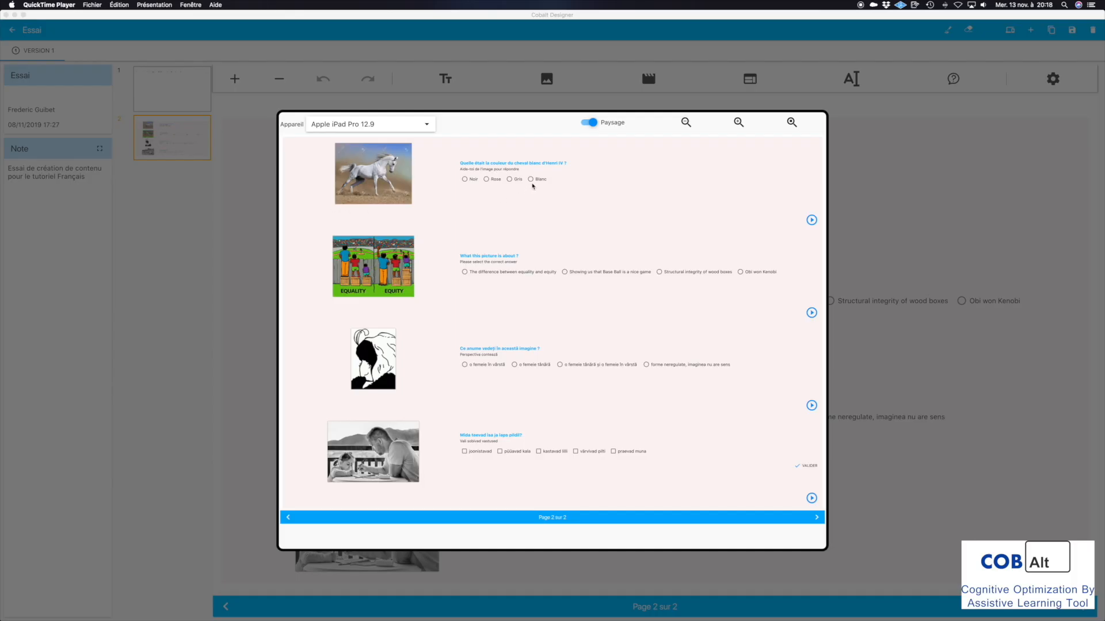
# Step: In the quiz preview, answer Blanc, The difference between equality and equity, o femeie tânără și o femeie în vârstă, and submit joonistavad for the last question
pyautogui.click(530, 179)
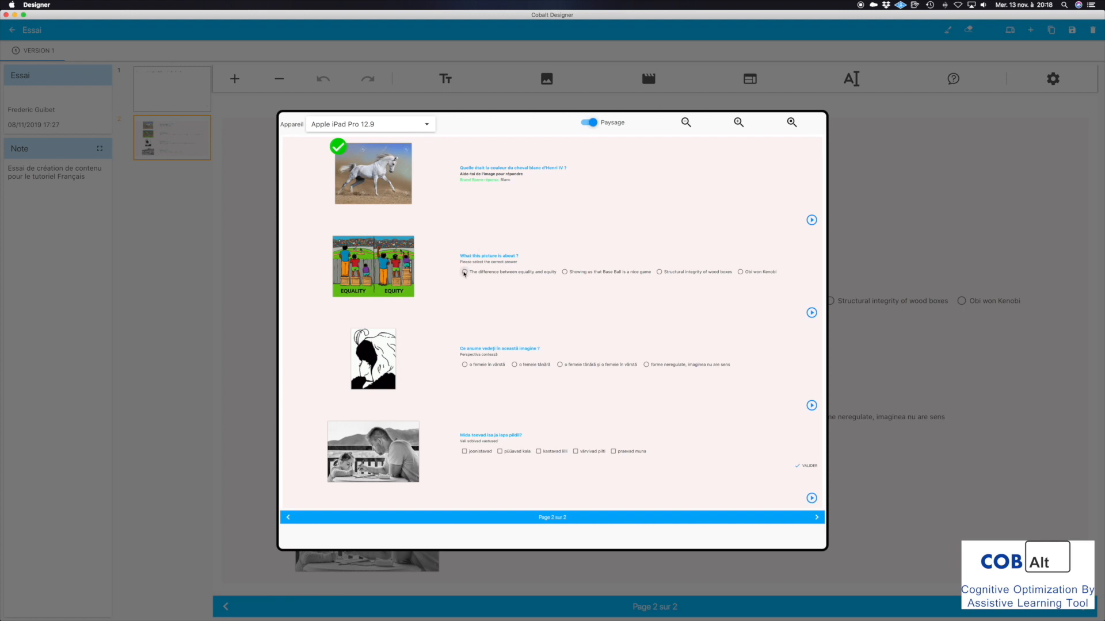
pyautogui.click(465, 273)
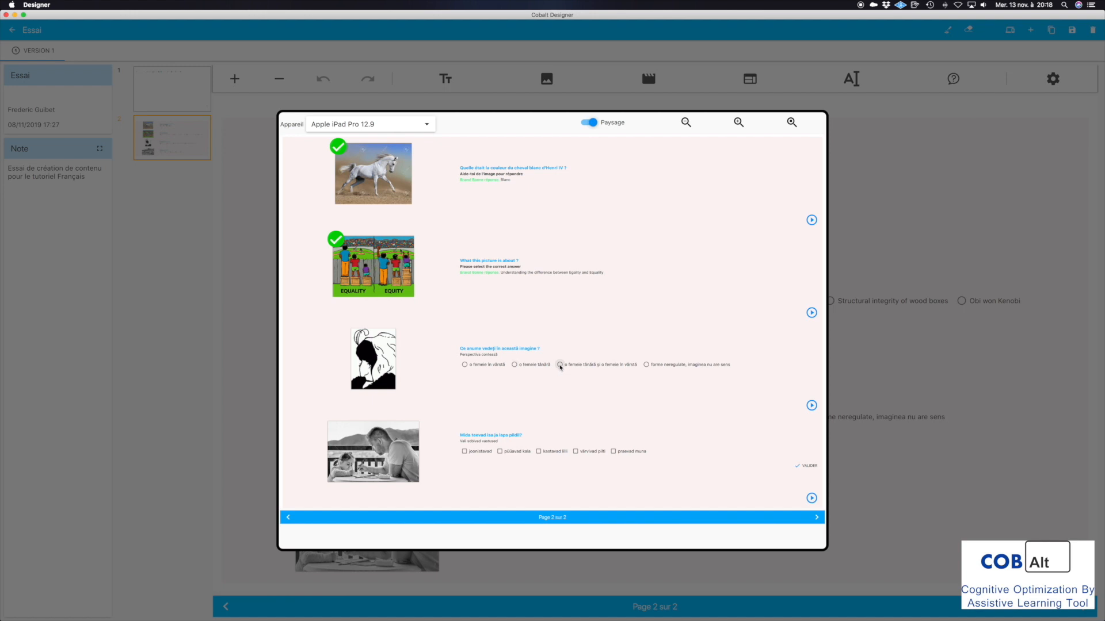
pyautogui.click(560, 365)
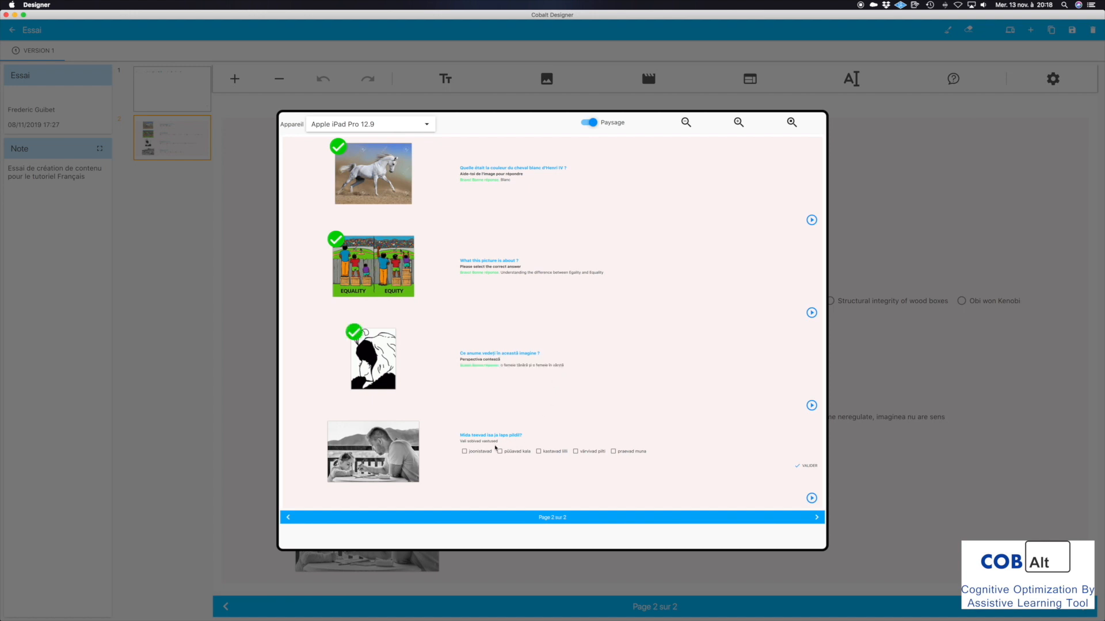
pyautogui.click(464, 451)
pyautogui.click(809, 471)
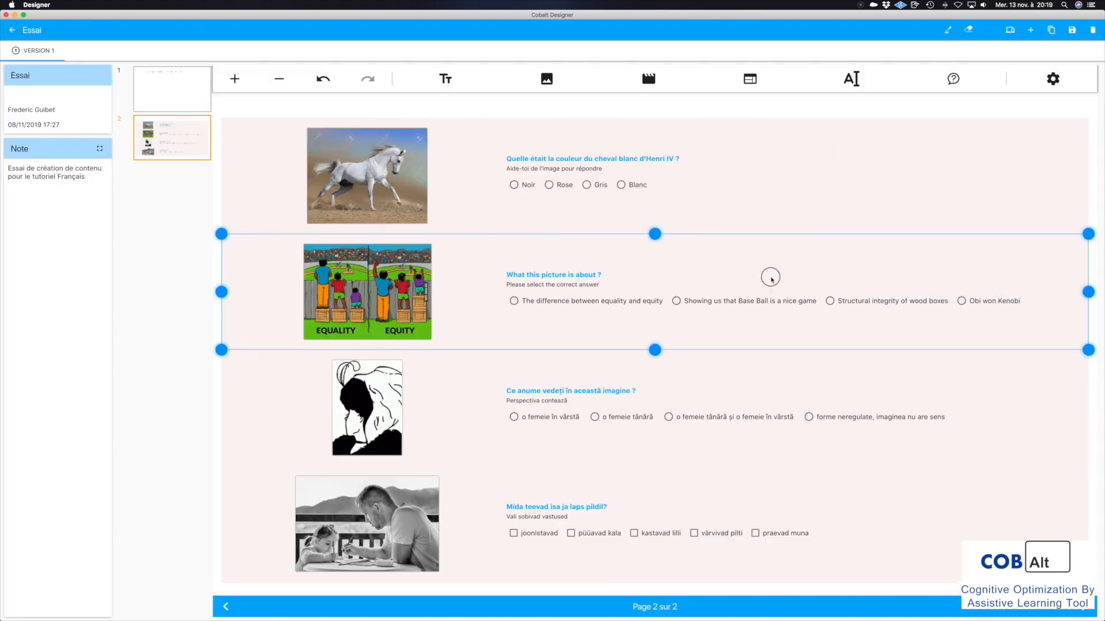
# Step: In the "What this picture is about ?" quiz, try marking "Showing us that Base Ball is a nice game" as correct, and restore the first proposition
pyautogui.doubleClick(771, 279)
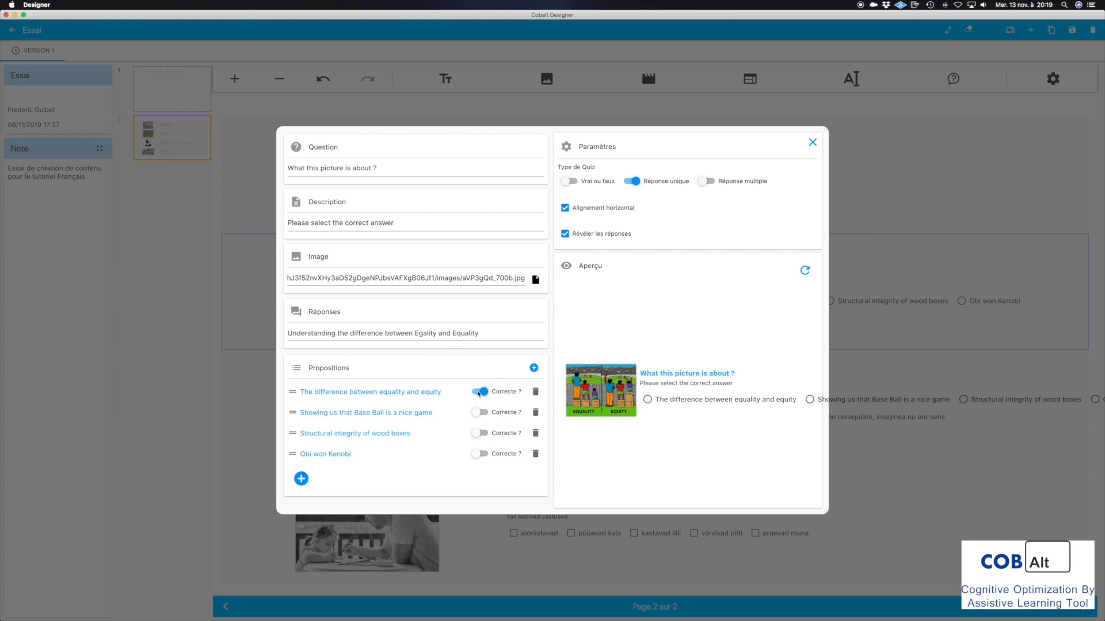
pyautogui.click(482, 395)
pyautogui.click(481, 411)
pyautogui.click(478, 393)
# Step: Try the Réponse multiple quiz type, return to Réponse unique and mark "The difference between equality and equity" as correct
pyautogui.click(706, 182)
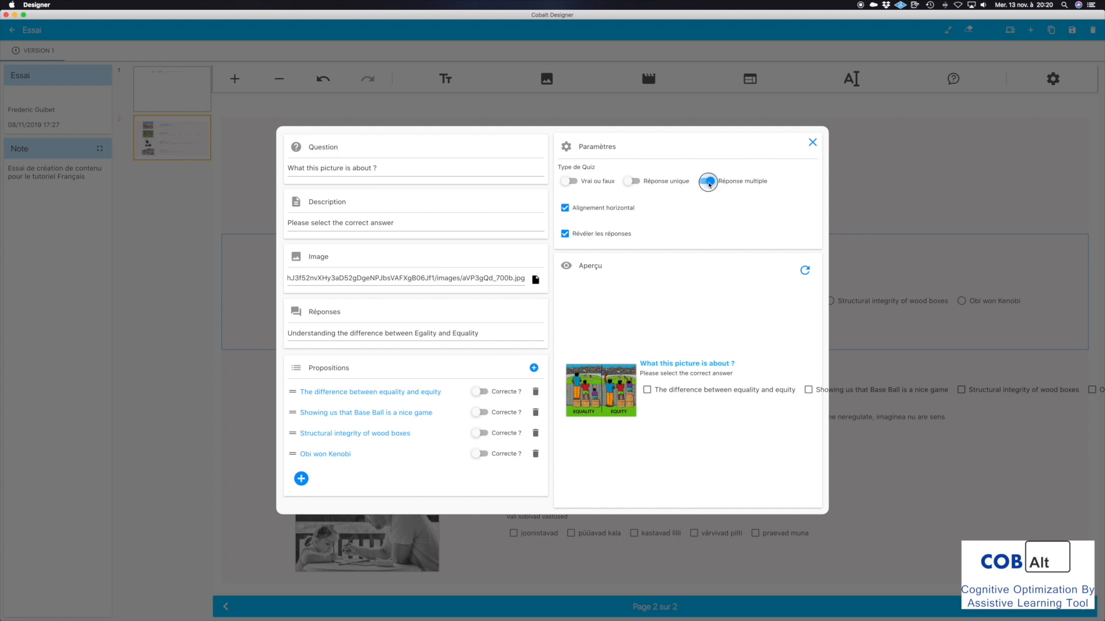
pyautogui.click(633, 182)
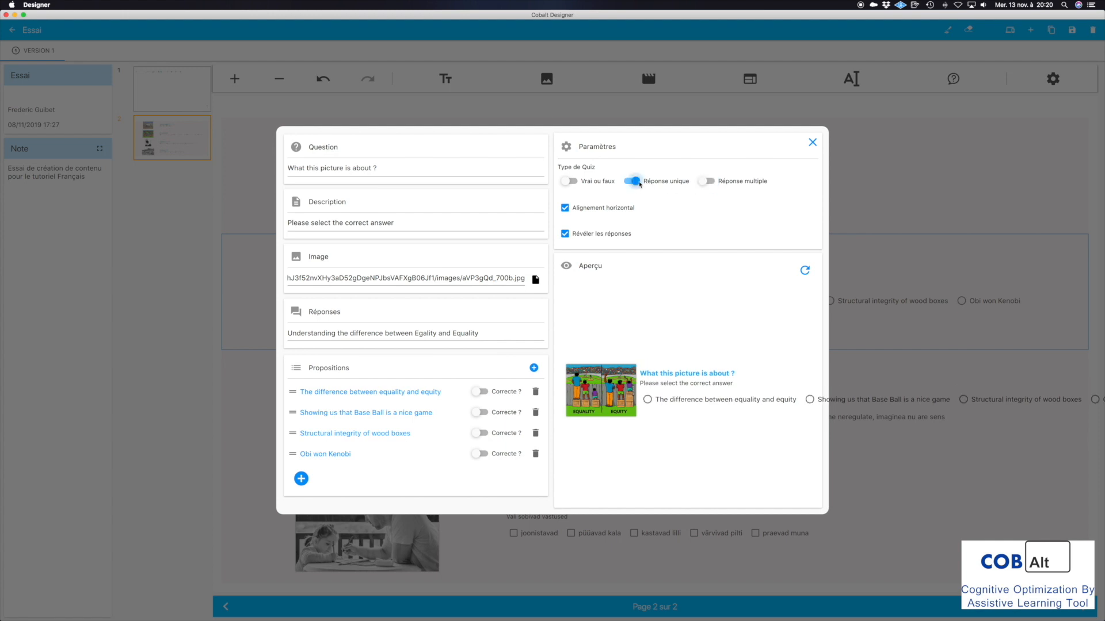
pyautogui.click(481, 392)
pyautogui.click(812, 143)
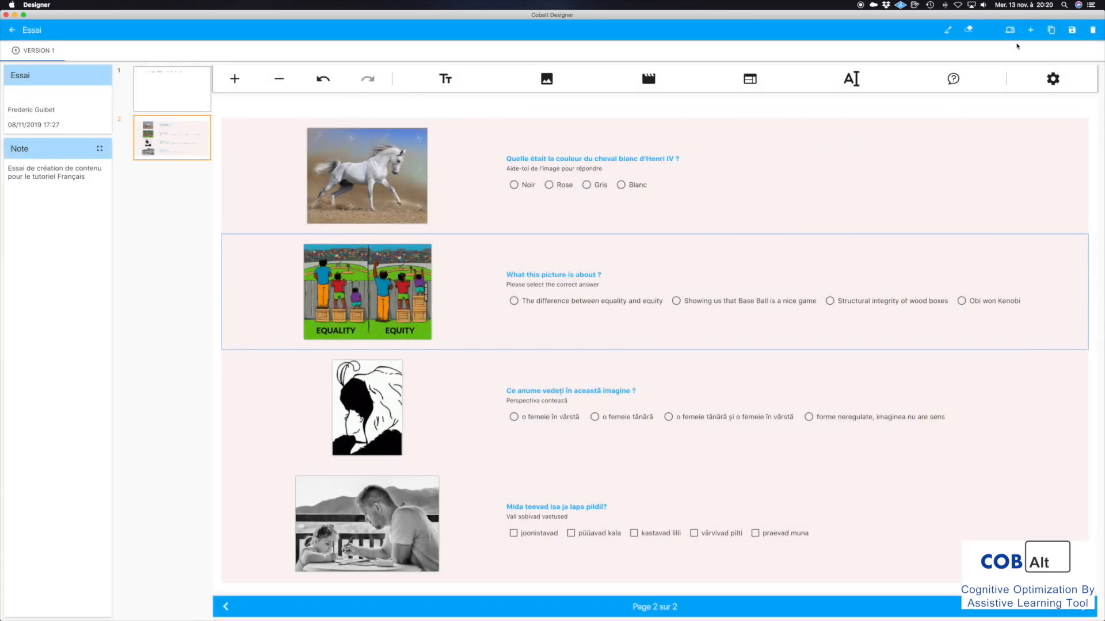
# Step: Save the Essai subject and create Version 2 of it
pyautogui.click(1071, 32)
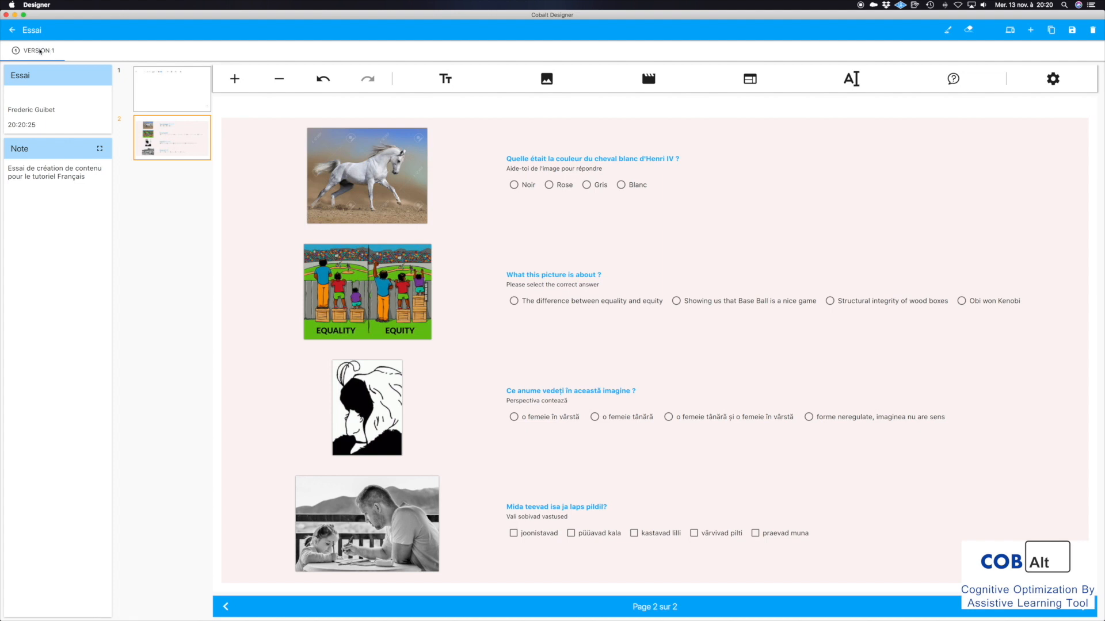
pyautogui.click(1031, 30)
pyautogui.click(553, 312)
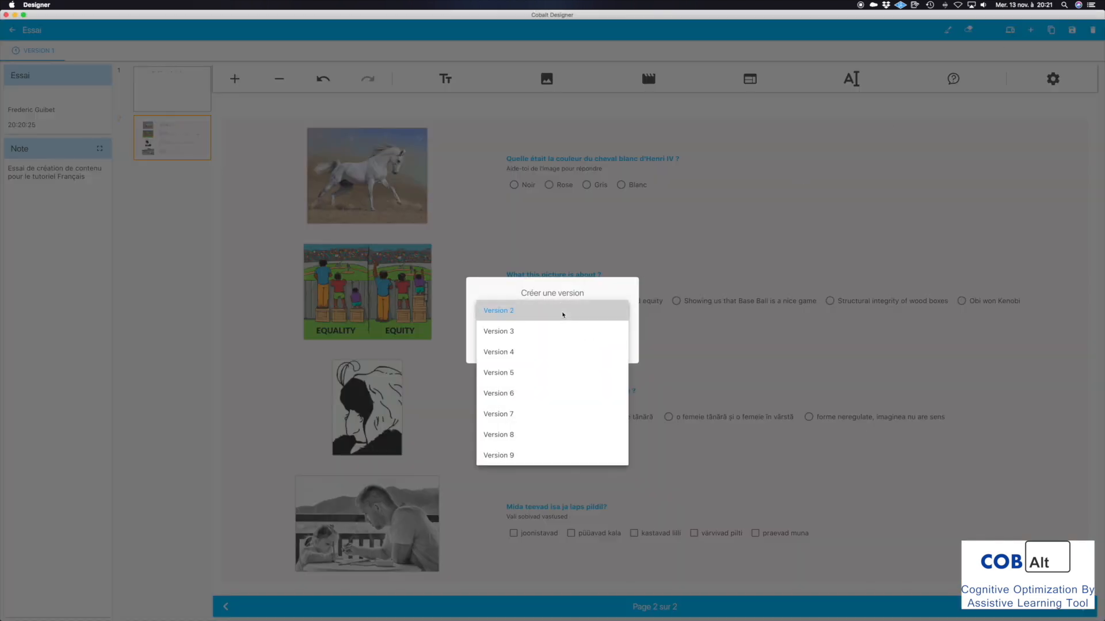
pyautogui.click(555, 321)
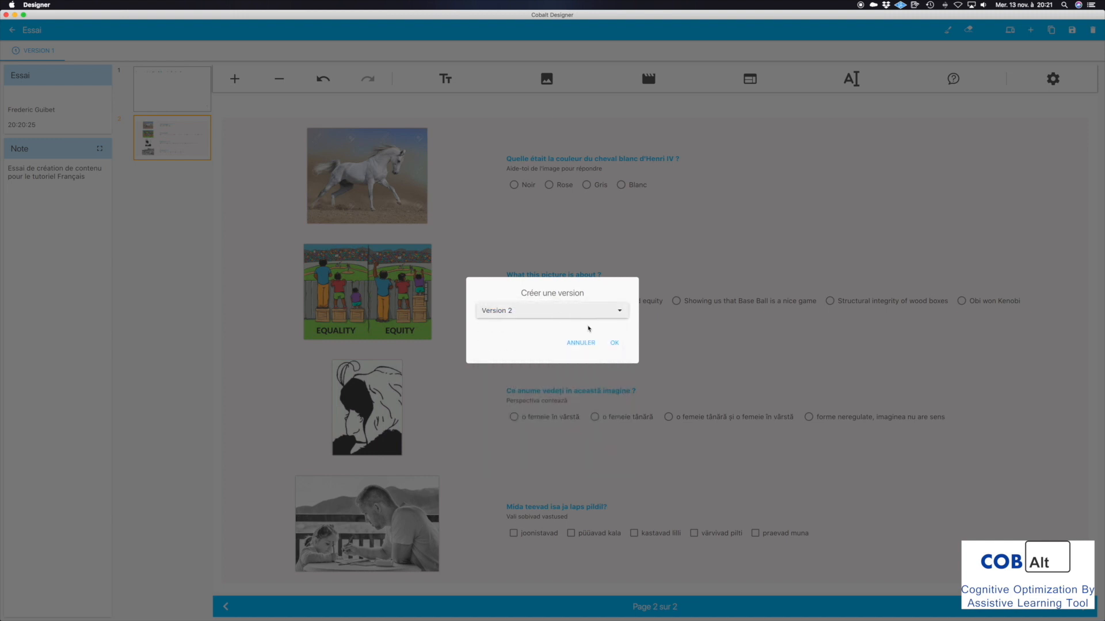
pyautogui.click(615, 343)
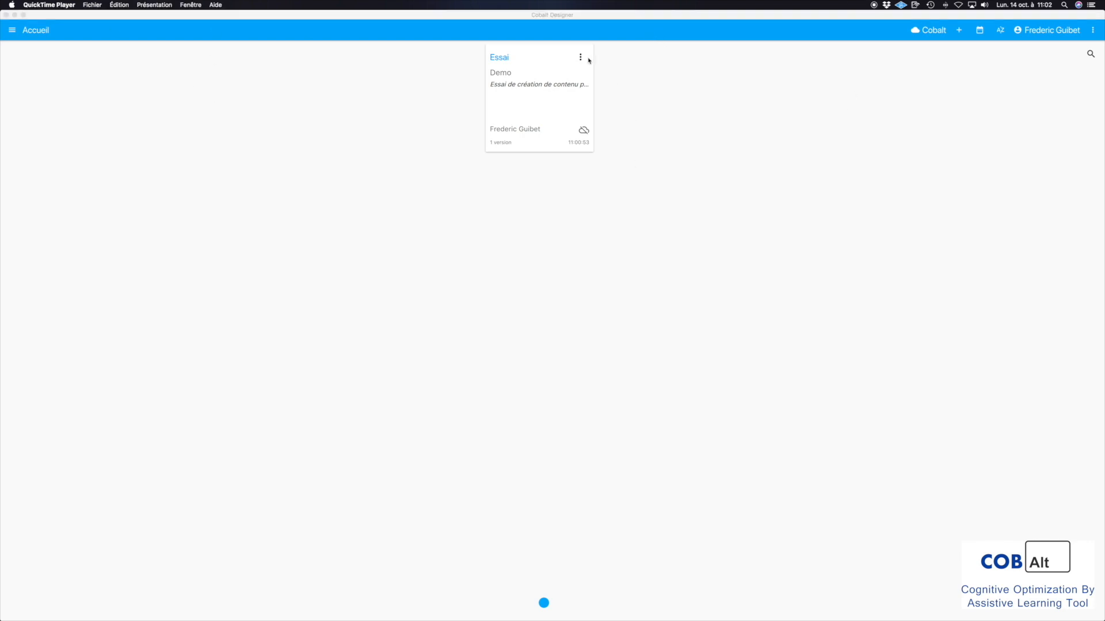
# Step: Upload the local Essai subject to Cobalt Cloud and check its sharing options in the personal space
pyautogui.click(917, 35)
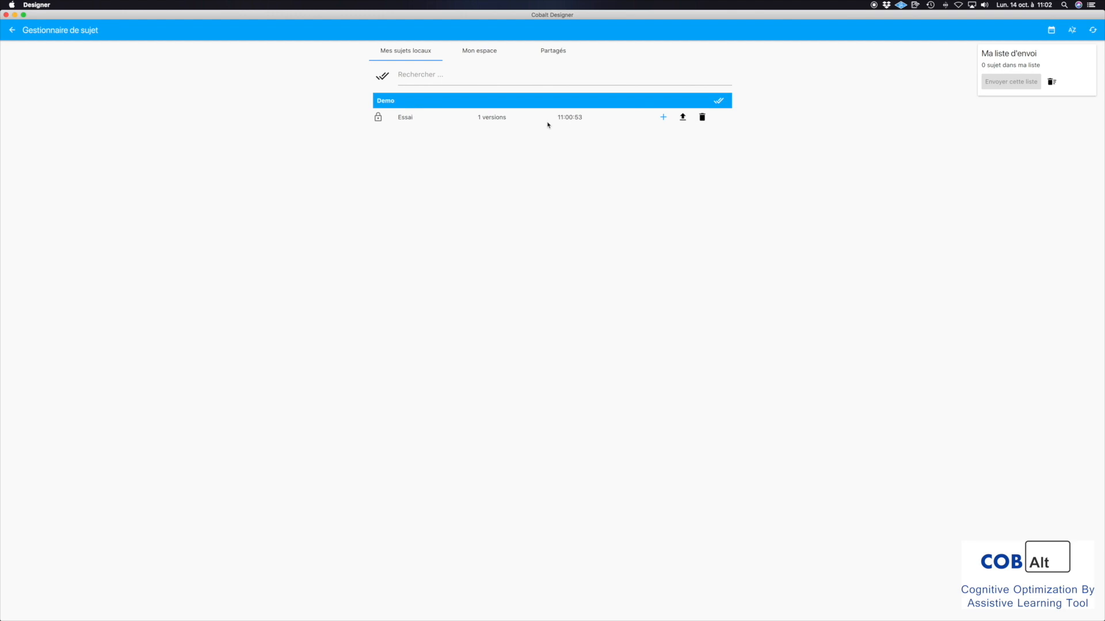
pyautogui.click(683, 118)
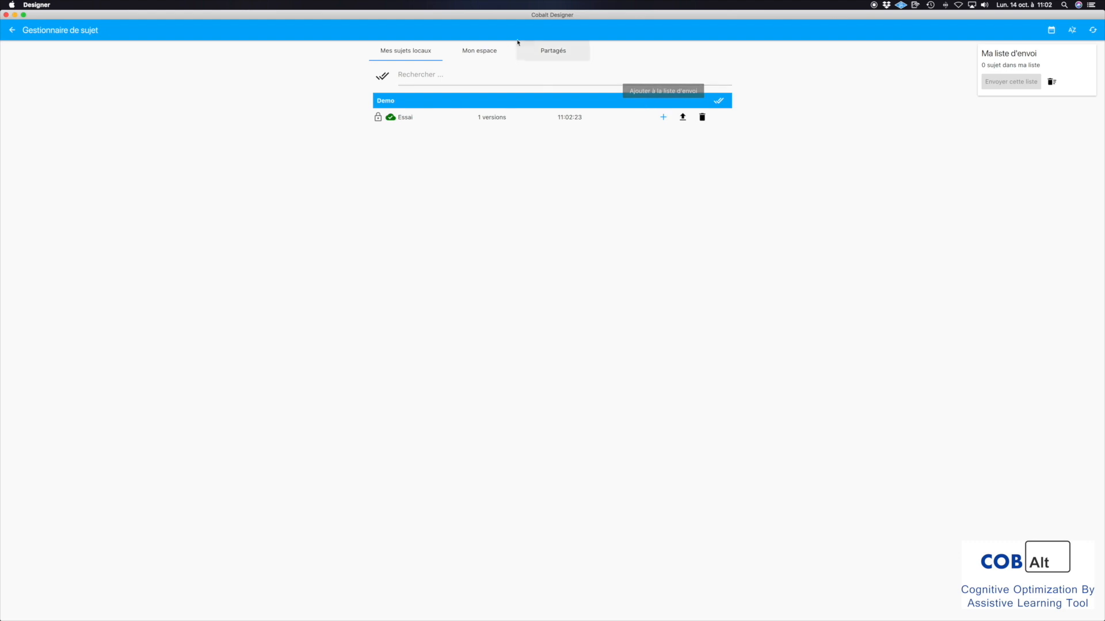
pyautogui.click(487, 51)
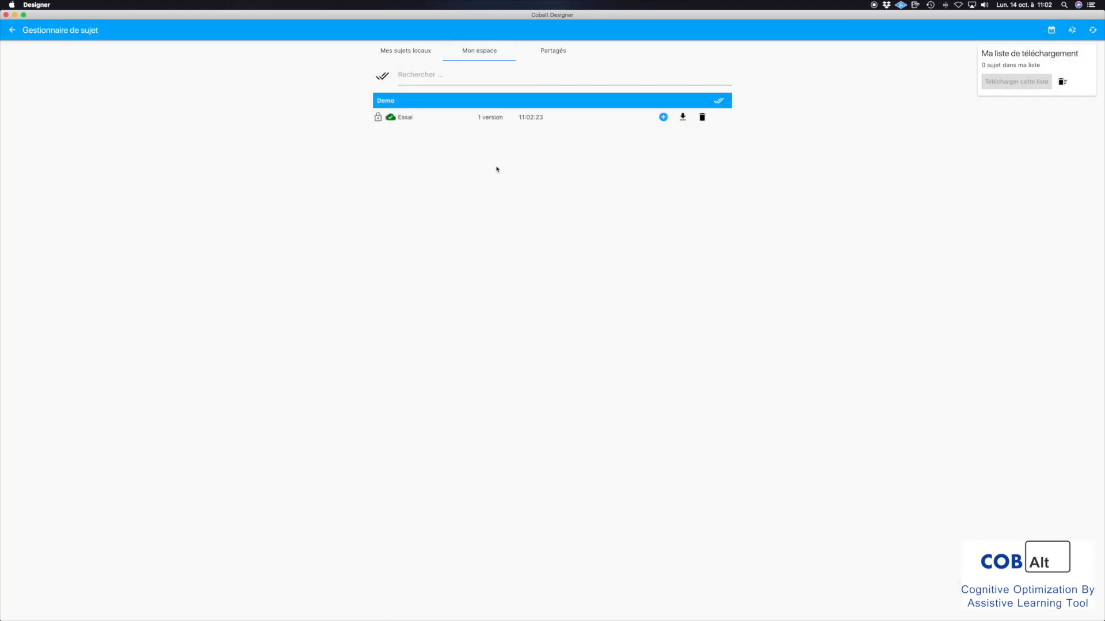
pyautogui.click(378, 116)
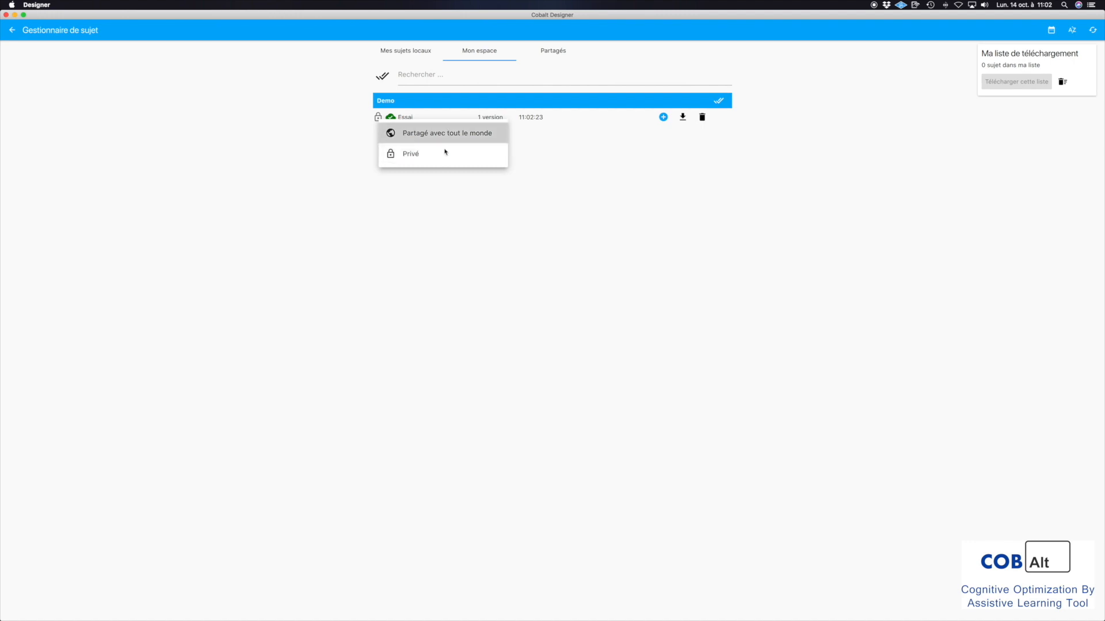
pyautogui.click(442, 197)
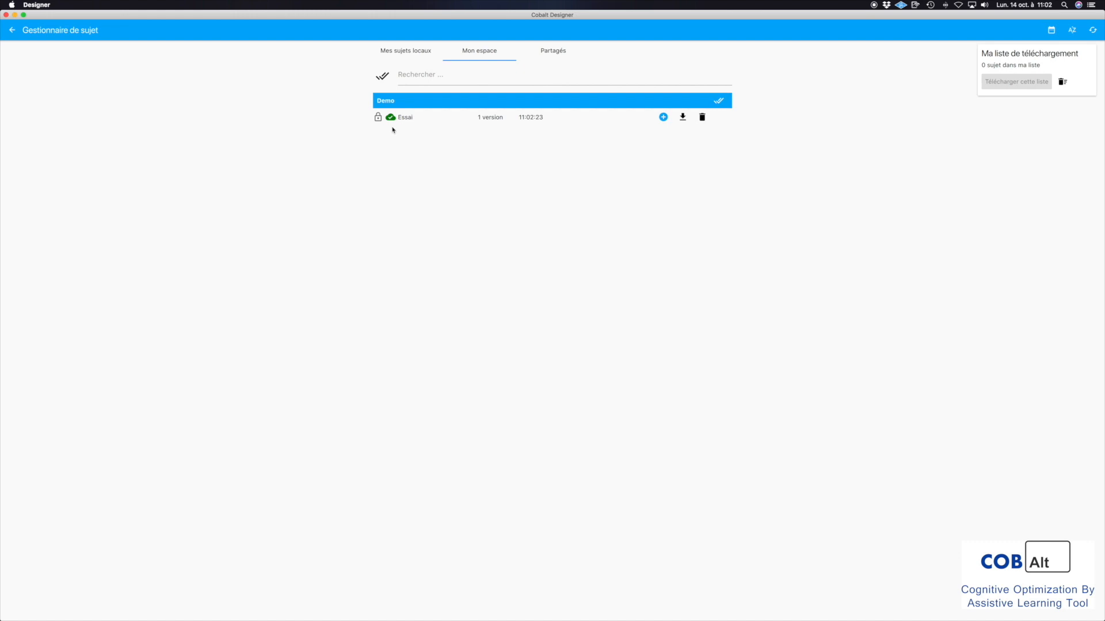
# Step: Download the shared French subjects "Sécurité alimentaire -" (3 versions) and "Les mollusques" from the Demo category
pyautogui.click(558, 51)
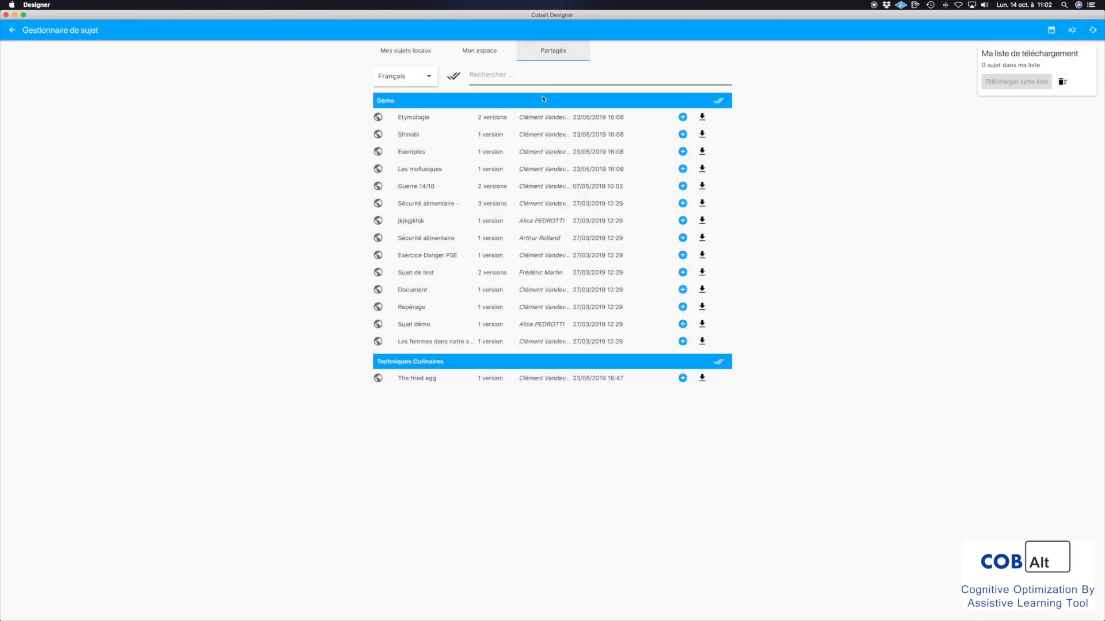
pyautogui.click(703, 203)
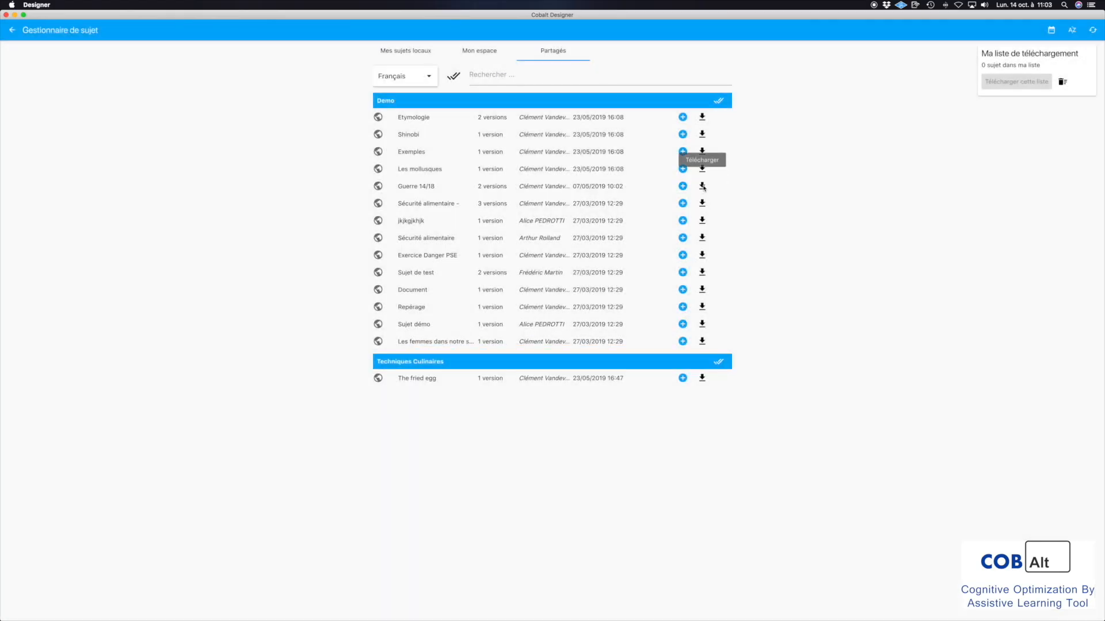
pyautogui.click(702, 170)
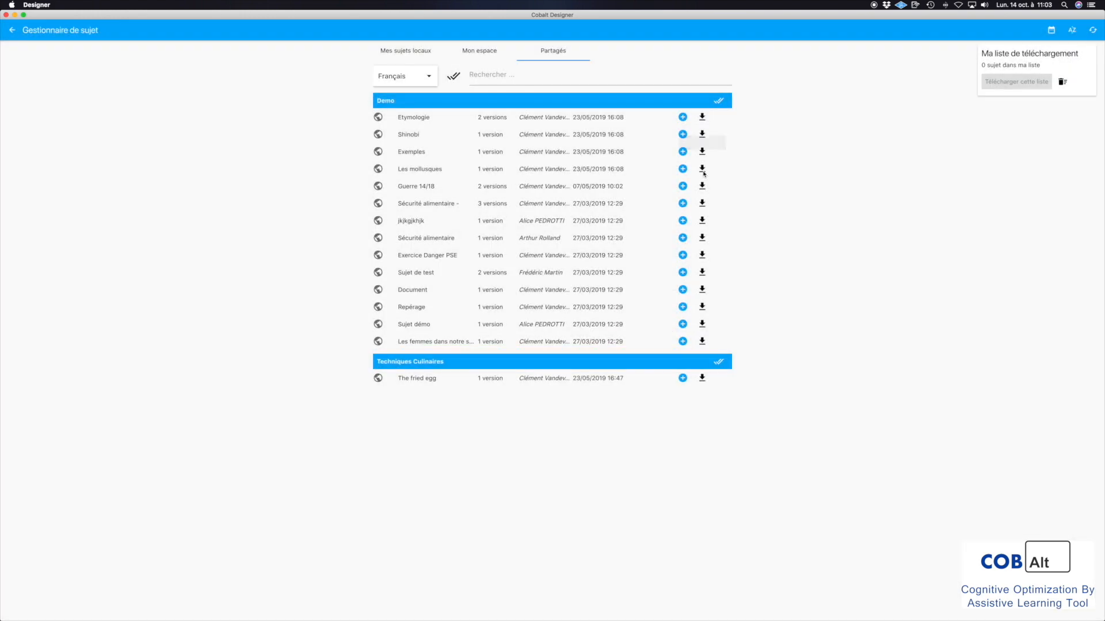
# Step: Upload the local "Les mollusques" subject to the personal cloud space
pyautogui.click(487, 50)
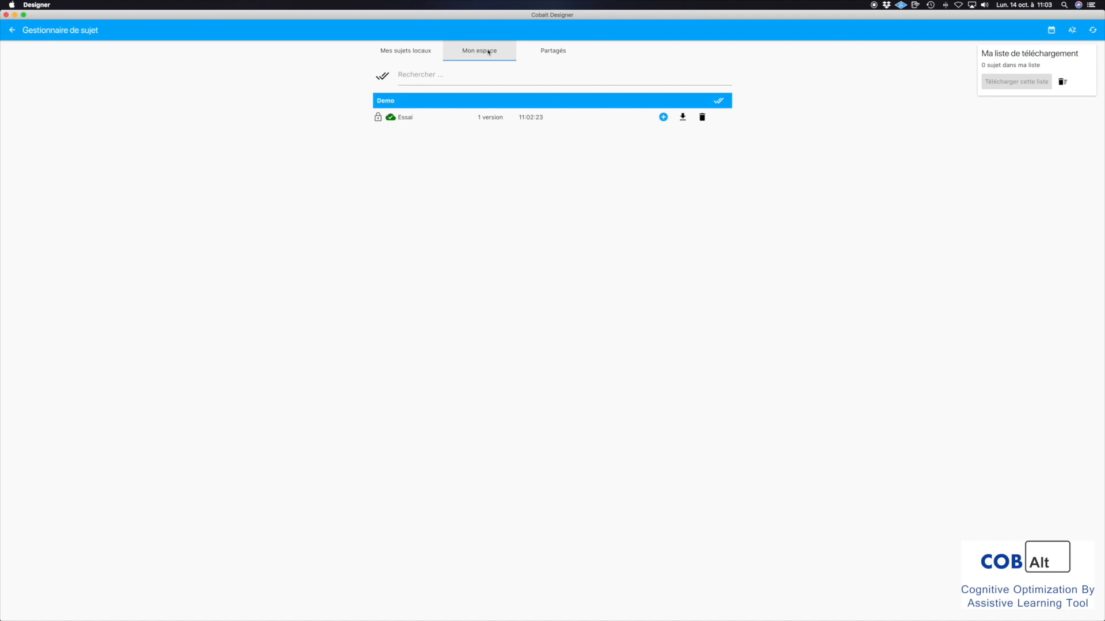
pyautogui.click(419, 58)
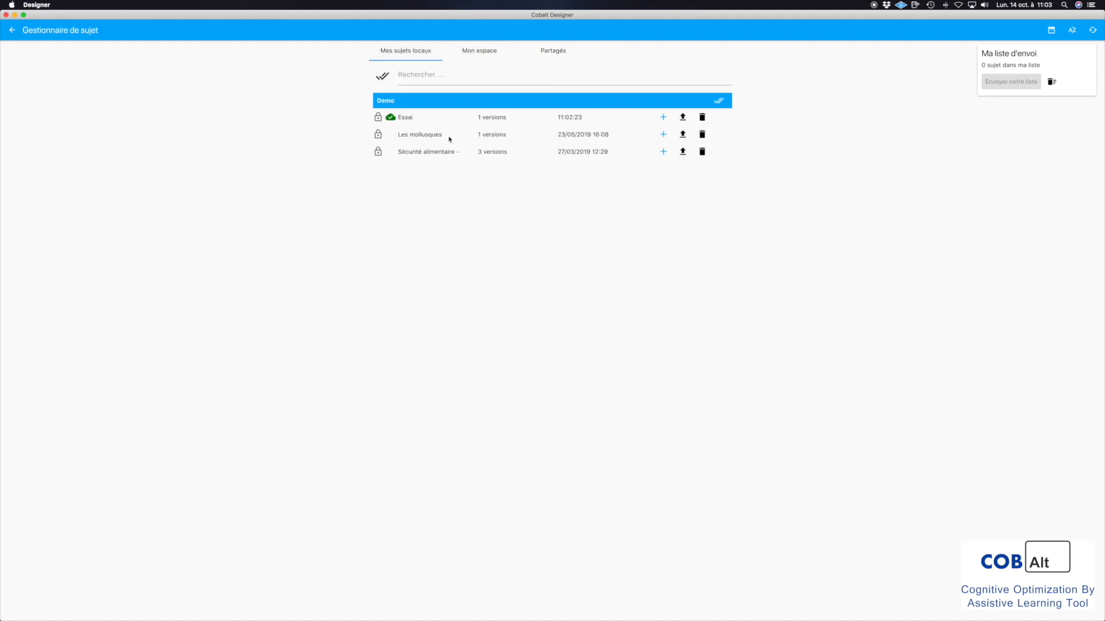
pyautogui.click(682, 134)
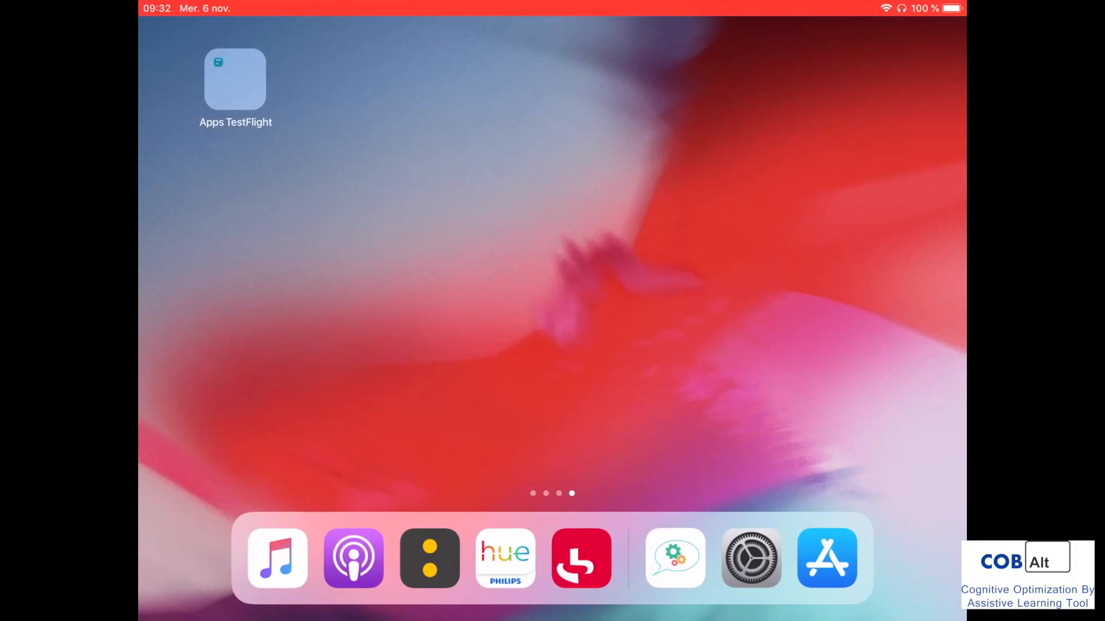
# Step: Switch to the iPad and launch the Cobalt app from the Apps TestFlight folder
pyautogui.click(235, 79)
pyautogui.click(395, 154)
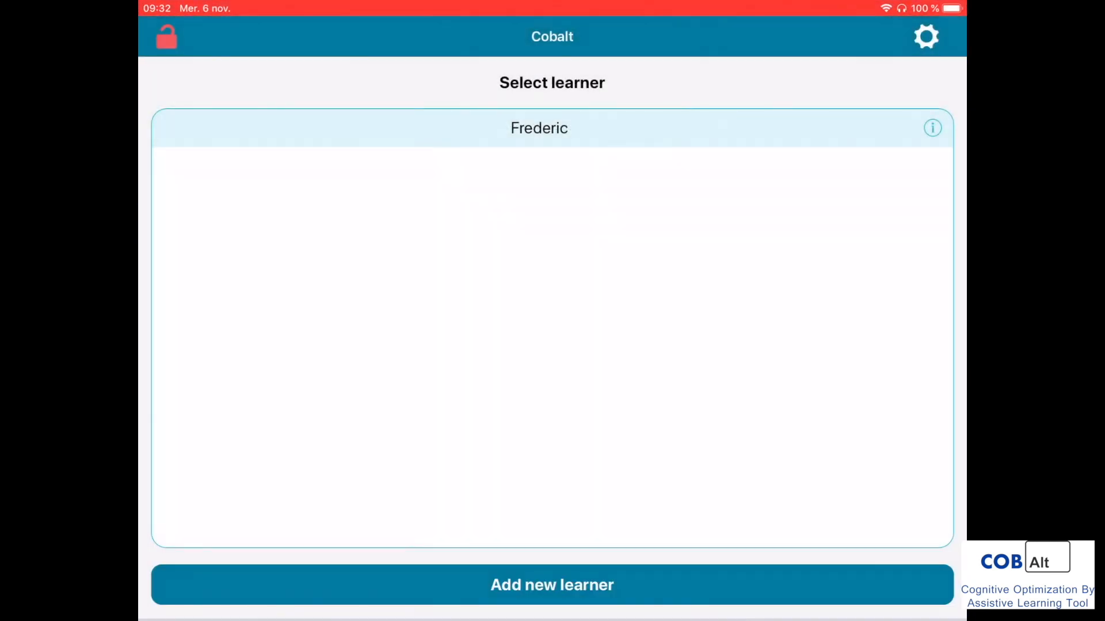
# Step: Open the learner's profile settings to examine the General, Sound and Image options, and close them again
pyautogui.click(932, 128)
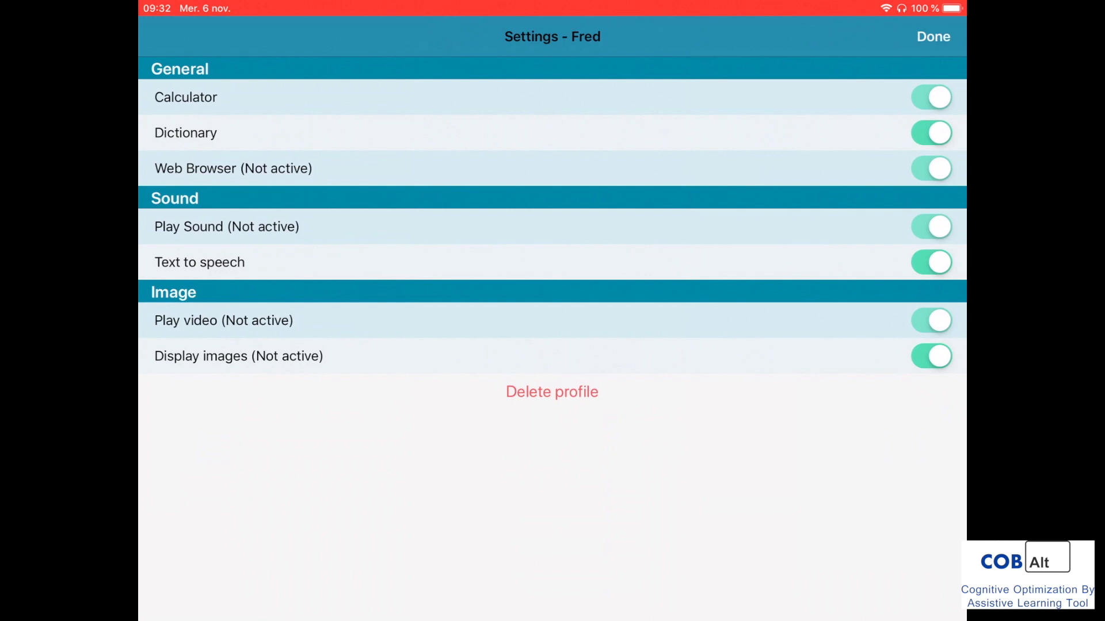
pyautogui.click(933, 37)
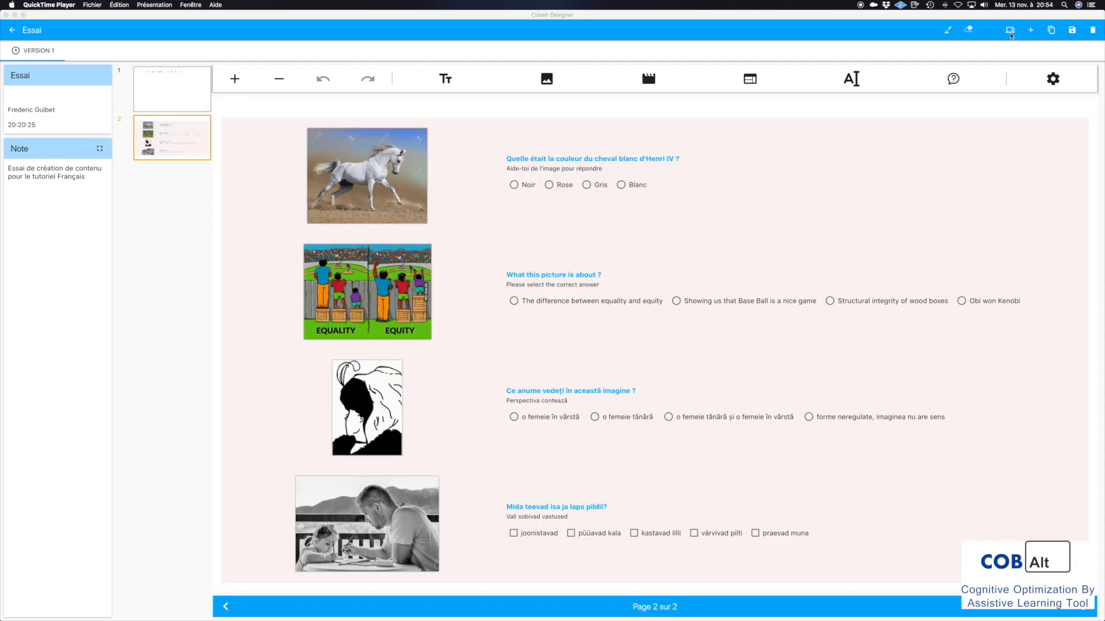
# Step: Switch to Cobalt Designer and preview Essai page 2 on Apple iPad Mini 2, Samsung Galaxy Tab A and Apple iPad Pro, trying portrait orientation
pyautogui.click(1010, 32)
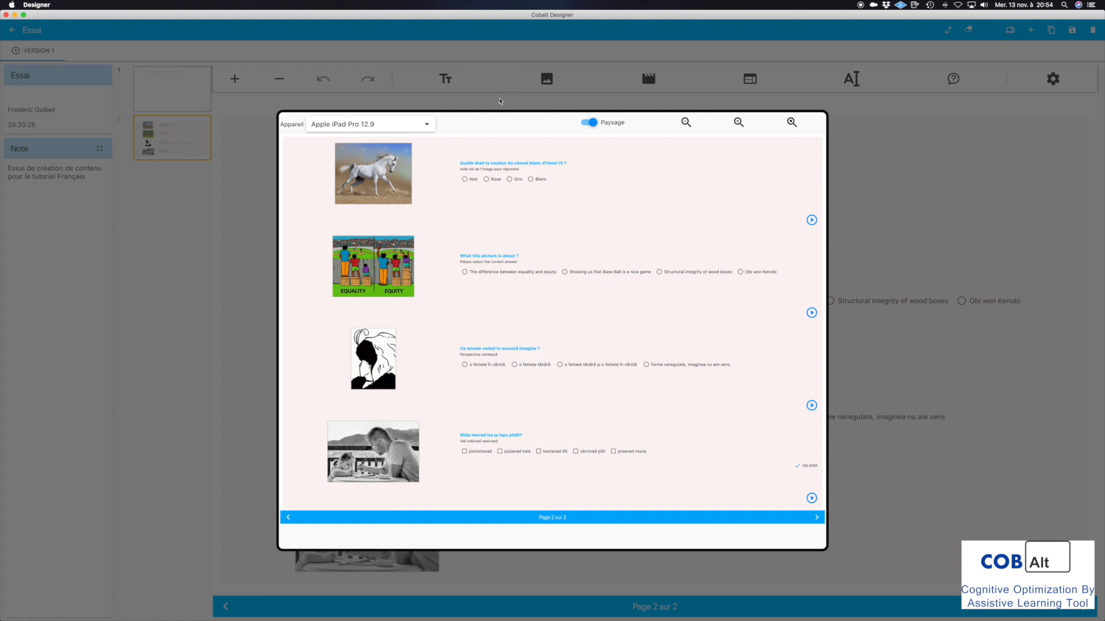
pyautogui.click(411, 125)
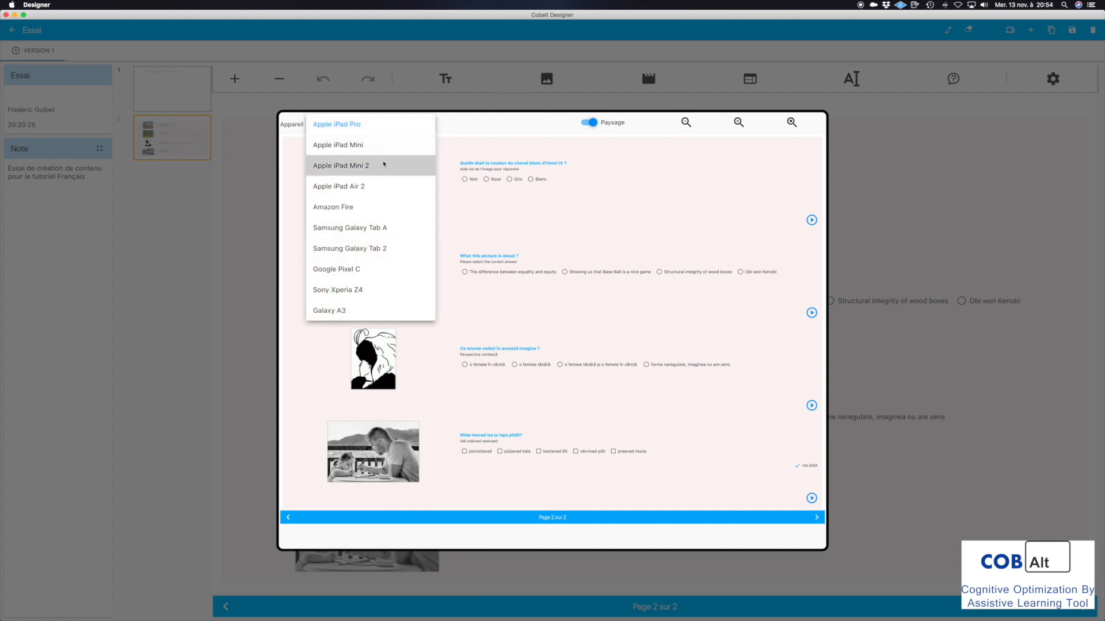
pyautogui.click(384, 164)
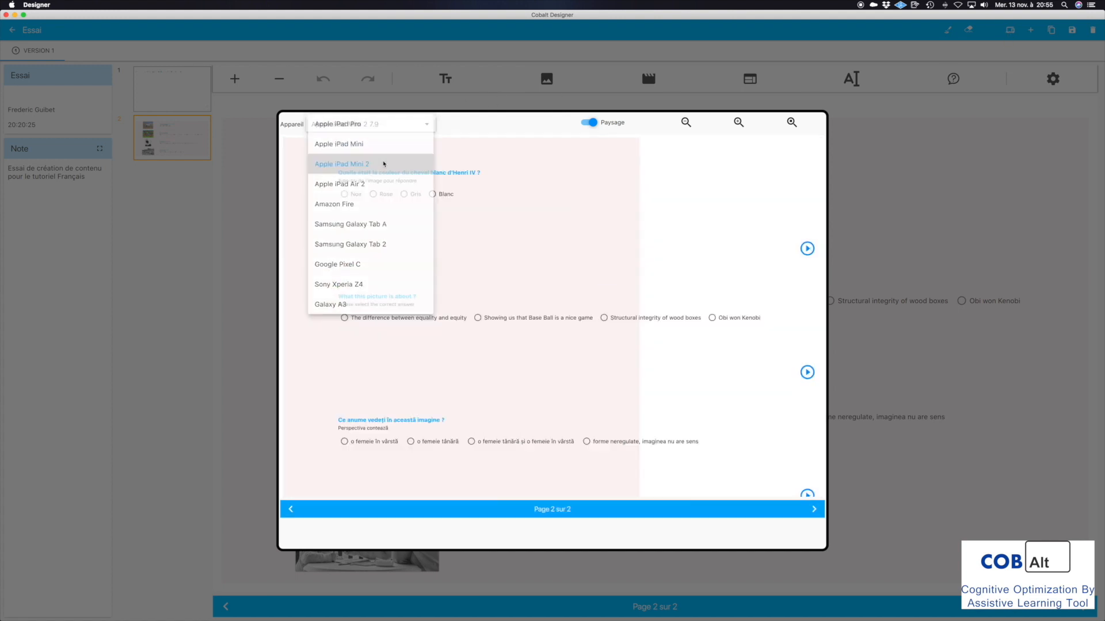
pyautogui.click(372, 125)
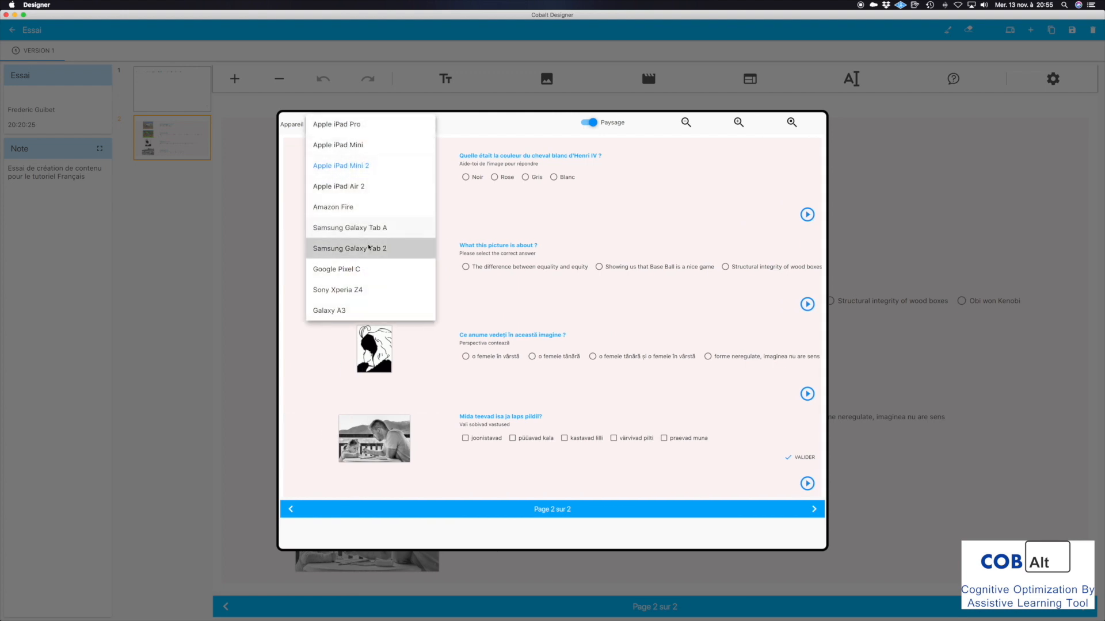
pyautogui.click(373, 230)
pyautogui.click(384, 125)
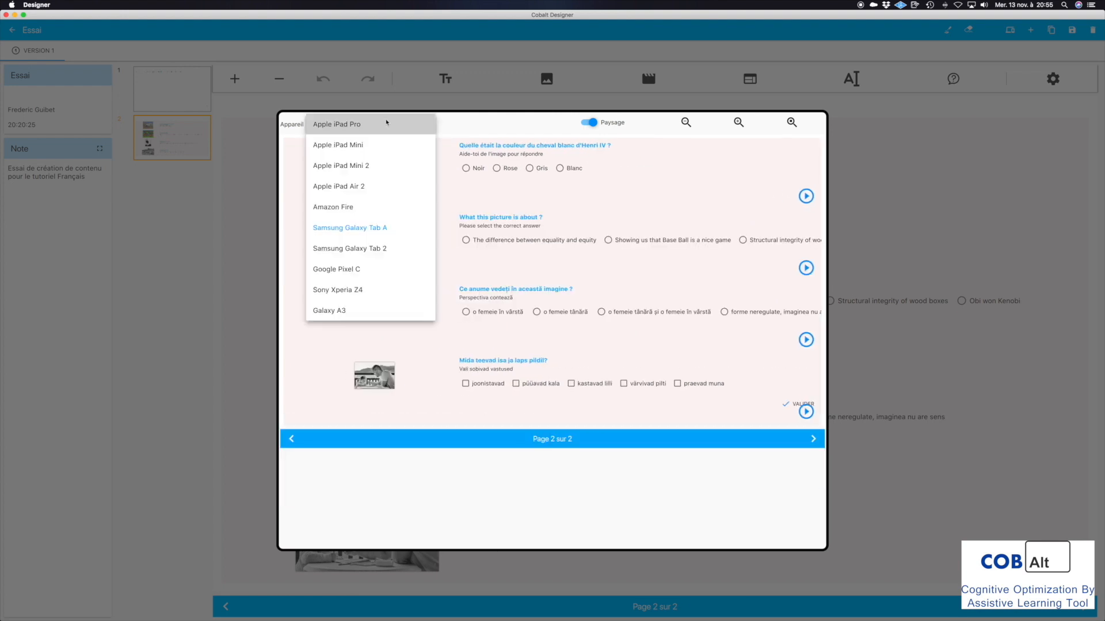
pyautogui.click(377, 125)
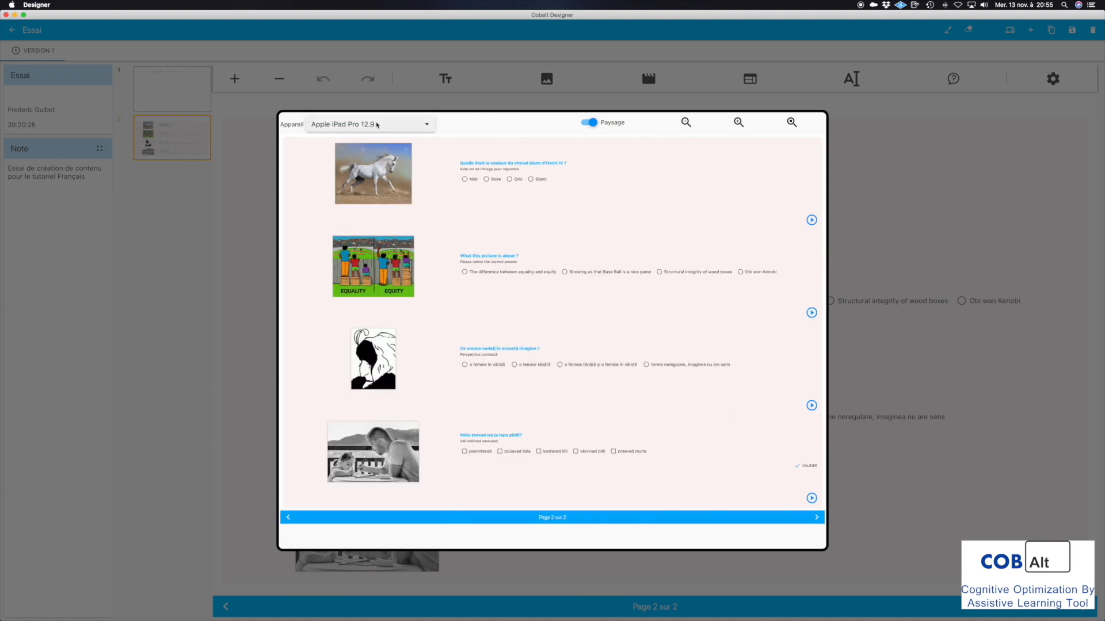
pyautogui.click(588, 123)
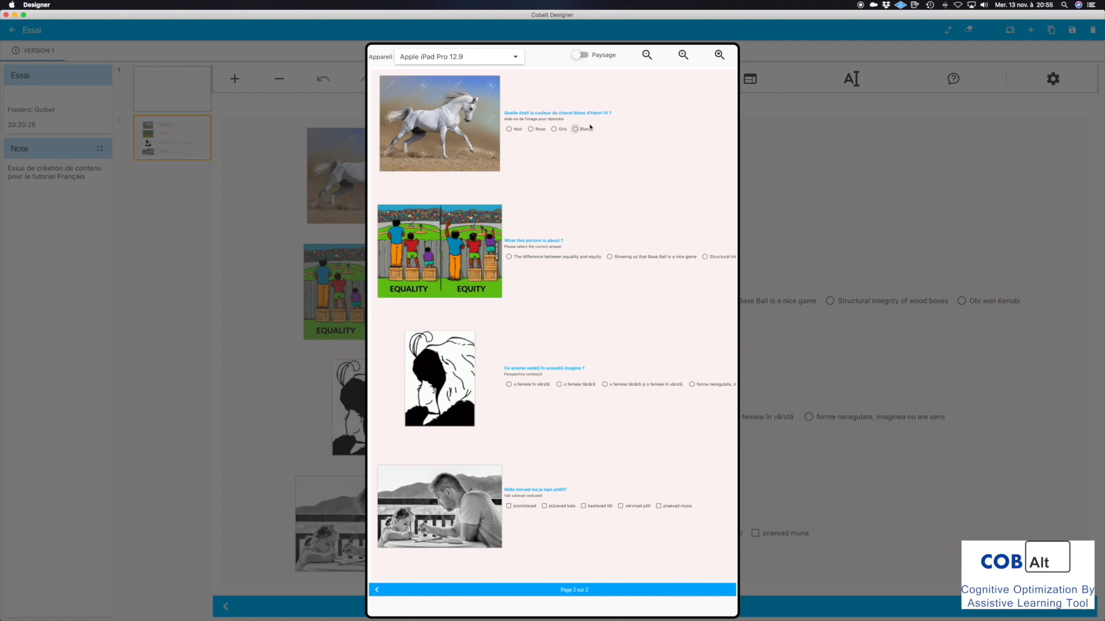
pyautogui.click(580, 55)
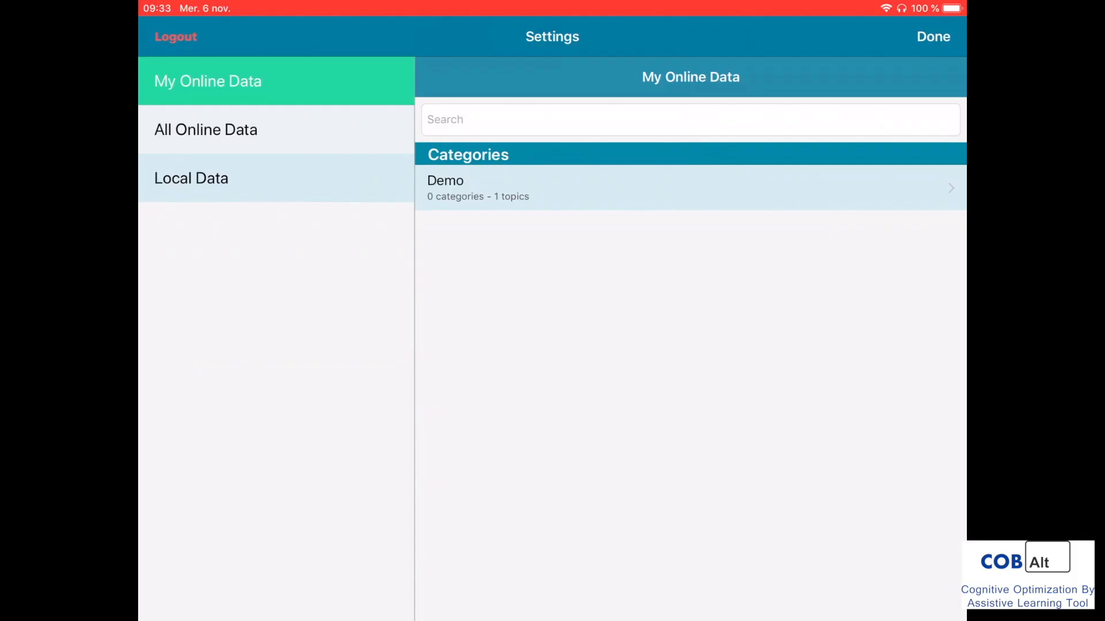
# Step: In the iPad app's settings, examine All Online Data and Local Data, and browse the topics in the shared Demo category
pyautogui.click(205, 130)
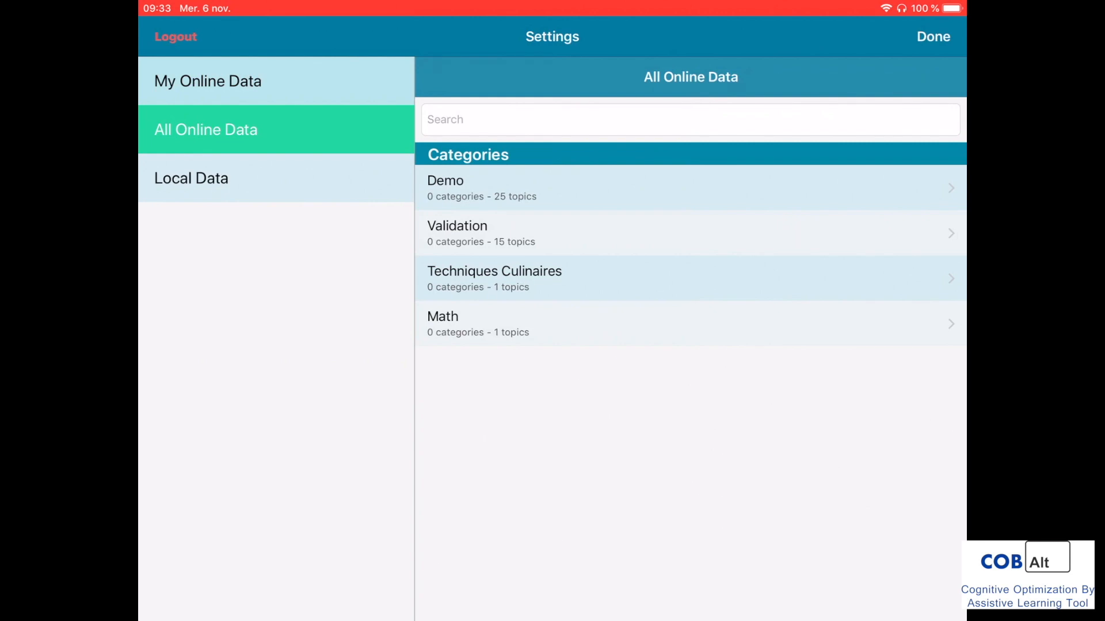
pyautogui.click(191, 177)
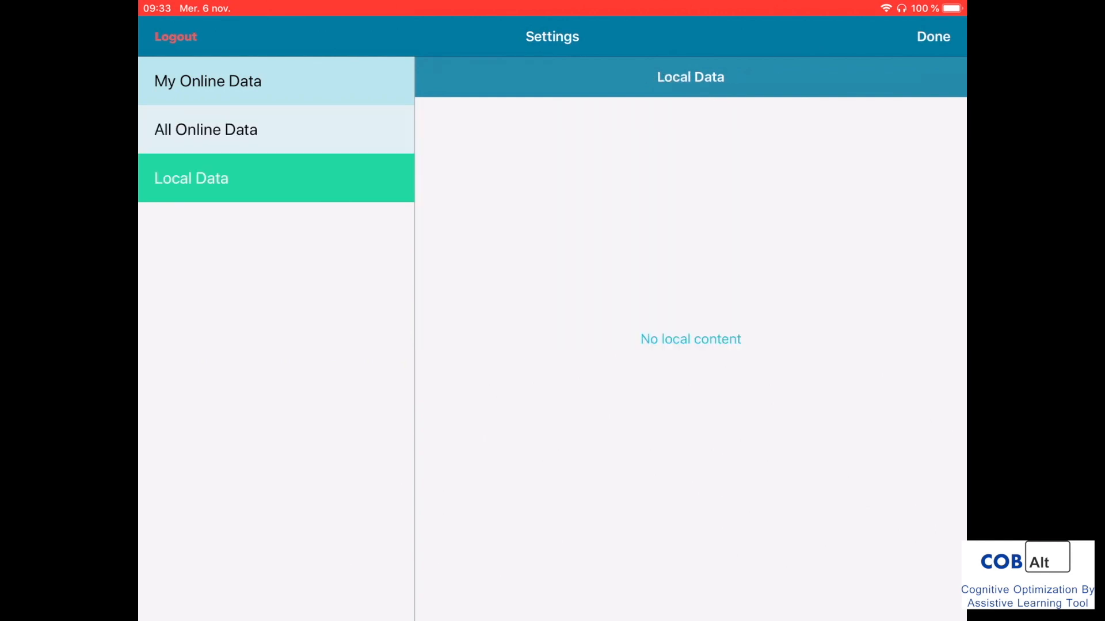
pyautogui.click(206, 130)
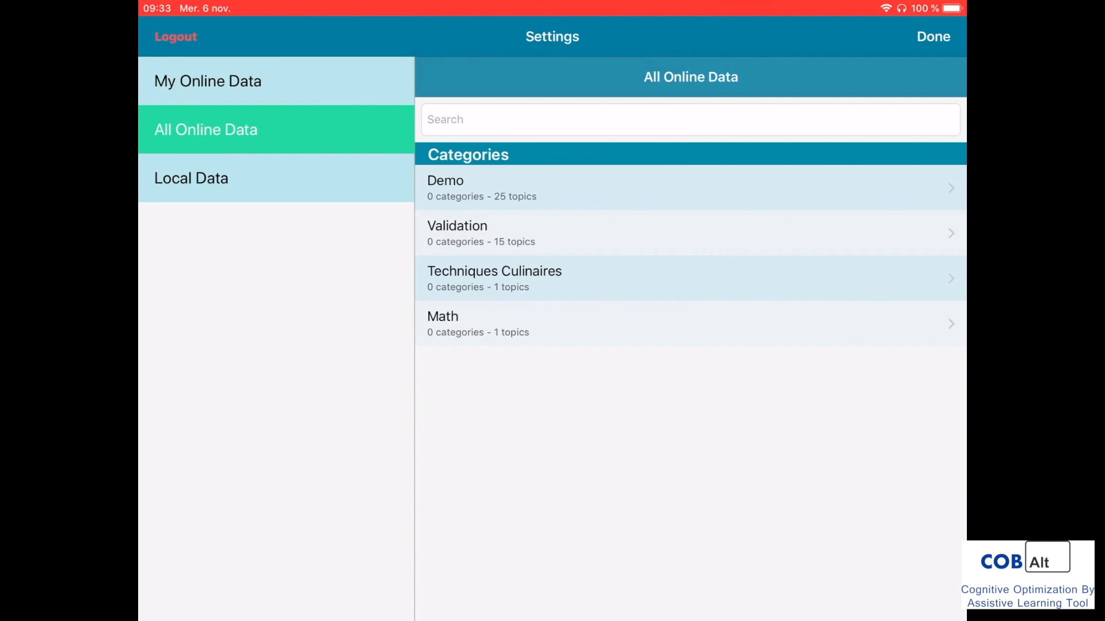
pyautogui.click(518, 188)
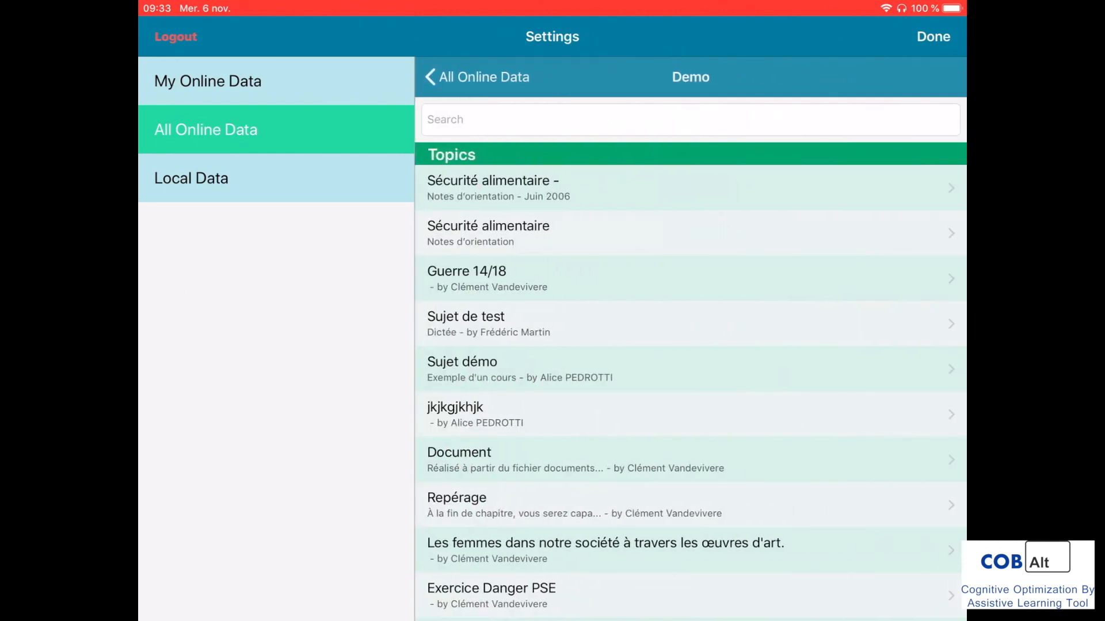
pyautogui.scroll(-10, 690, 392)
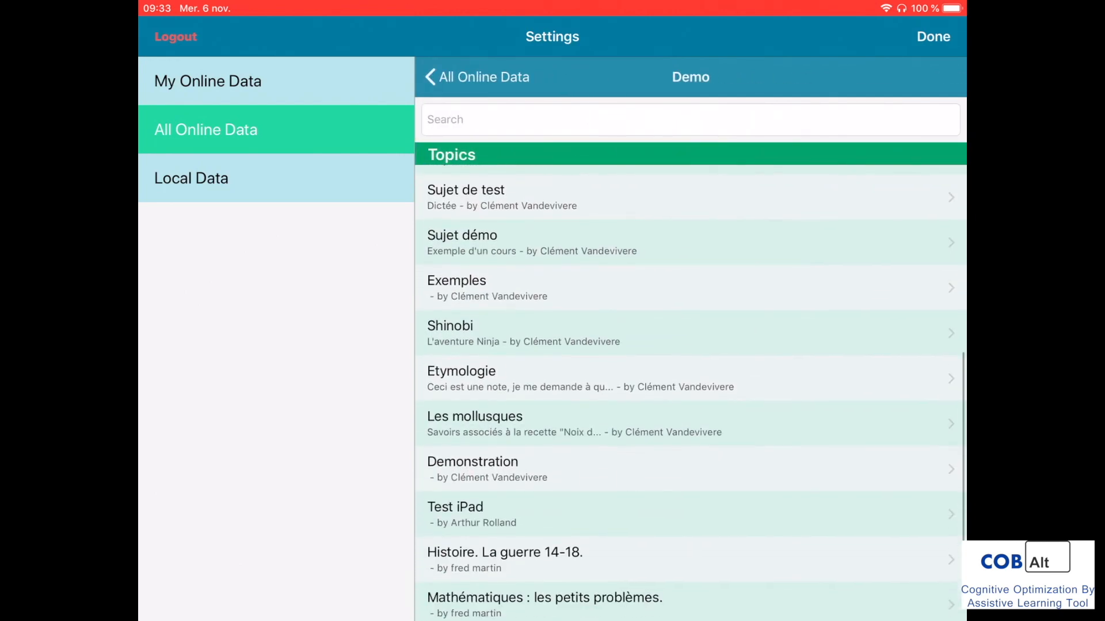
# Step: Get Version 1 of the Essai topic from the Demo category in My Online Data
pyautogui.click(208, 81)
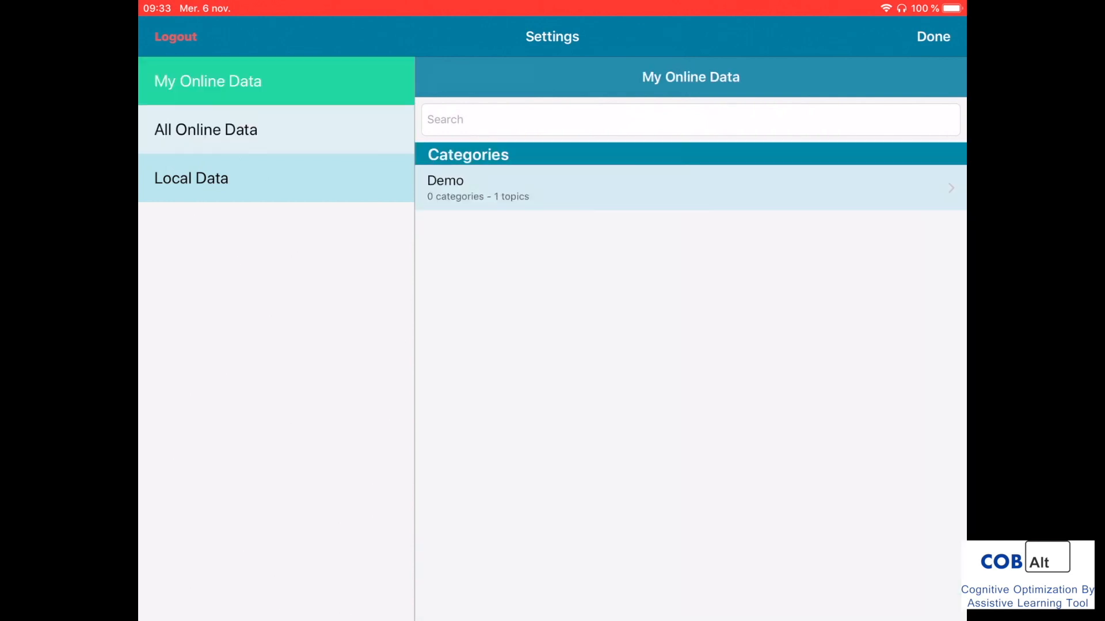
pyautogui.click(518, 187)
pyautogui.click(518, 187)
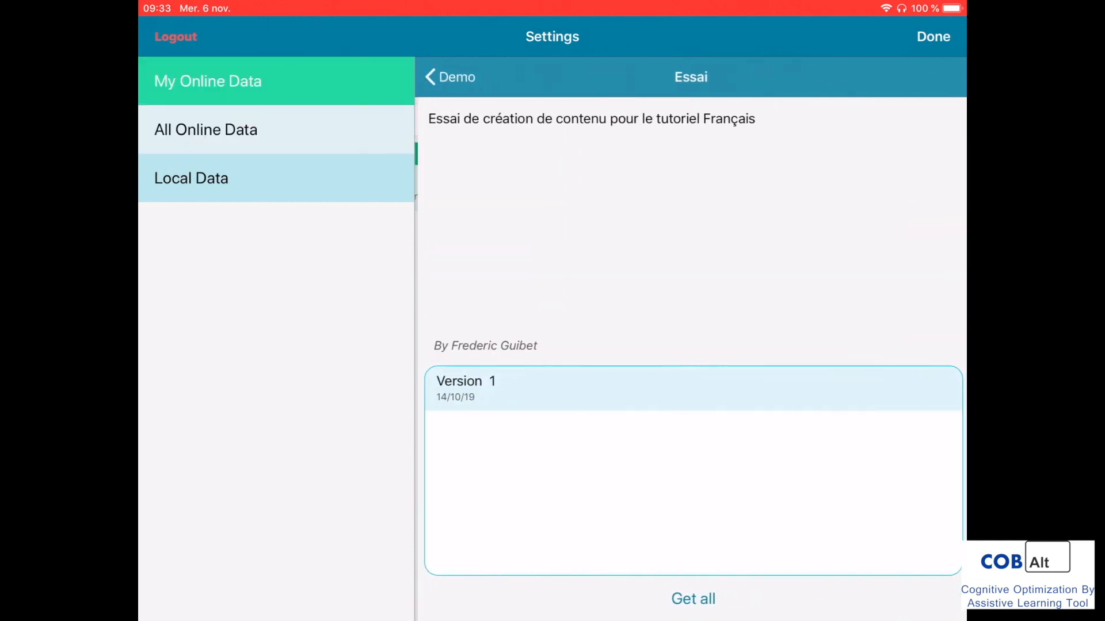
pyautogui.click(691, 388)
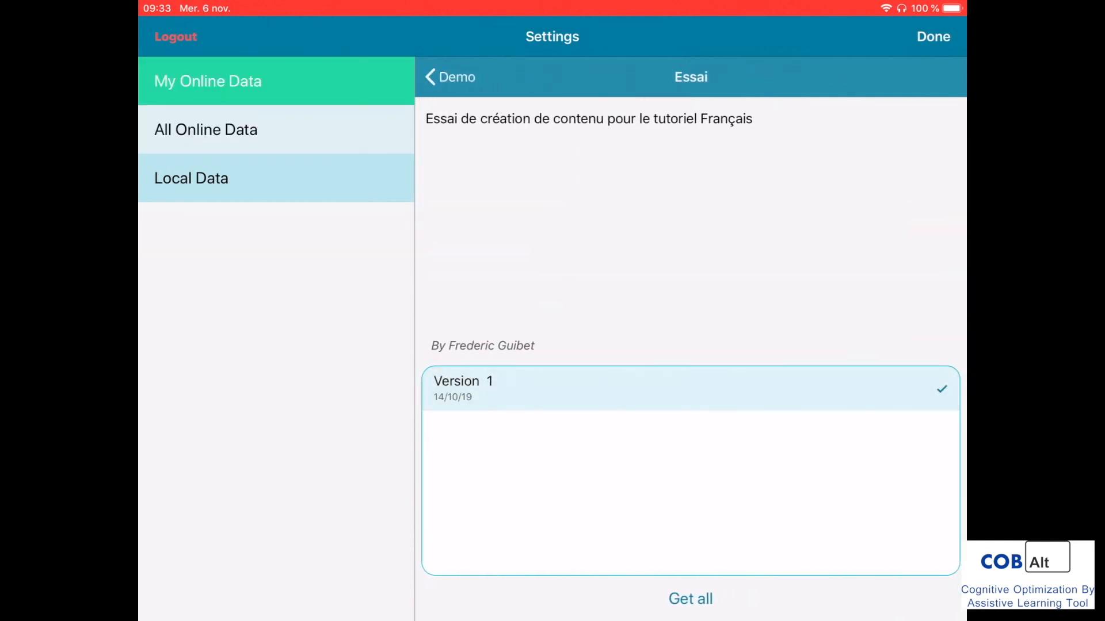